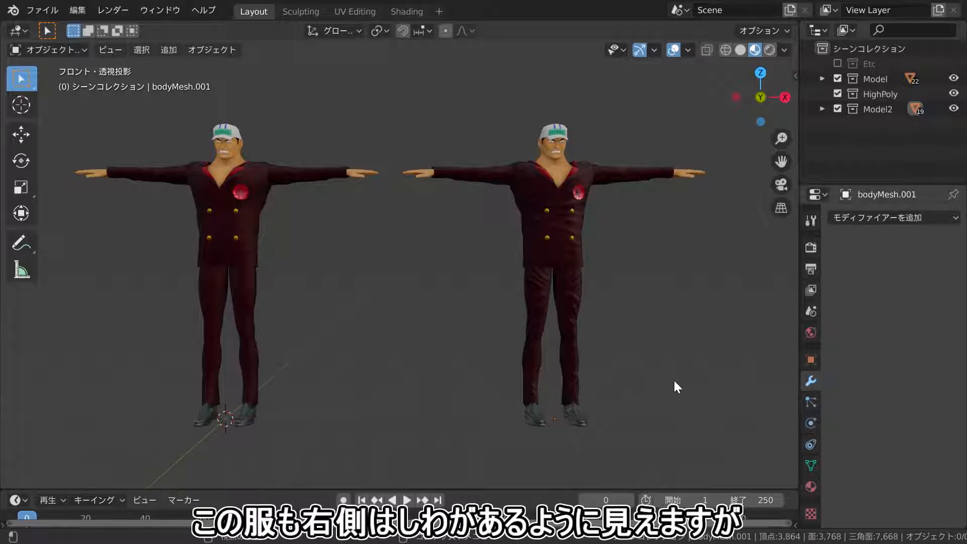
Switch the viewport shading to Solid to compare the clothing geometry of the two figures
{"action": "key", "text": "z"}
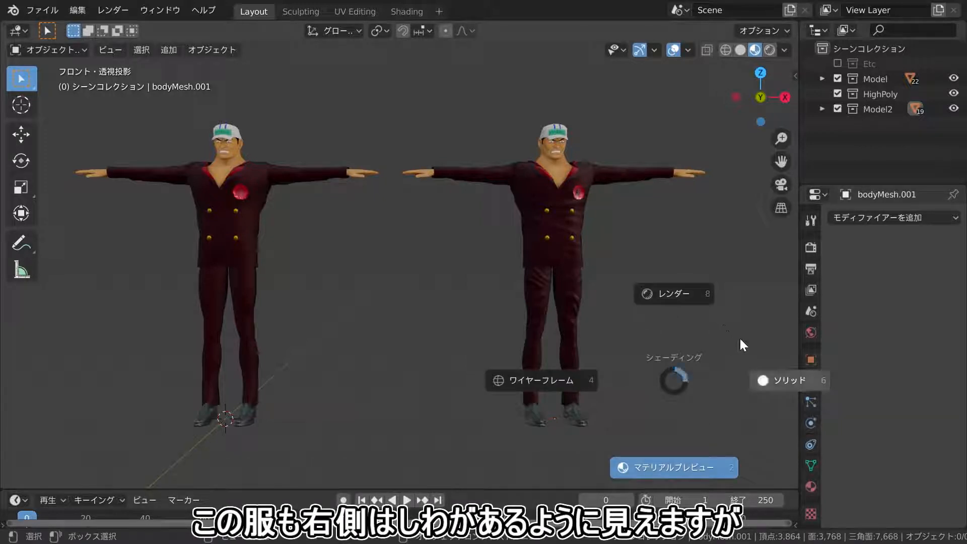
{"action": "left_click", "coordinate": [755, 367]}
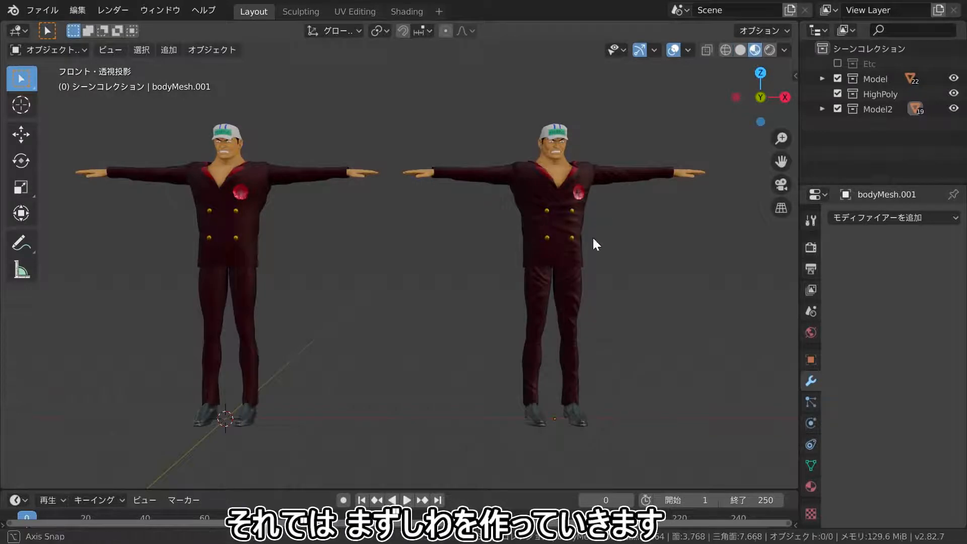
Exclude the Model2 collection from the view layer so the finished figure is hidden
{"action": "mouse_move", "coordinate": [593, 241]}
{"action": "middle_mouse_down"}
{"action": "mouse_move", "coordinate": [503, 327]}
{"action": "mouse_move", "coordinate": [403, 195]}
{"action": "mouse_move", "coordinate": [622, 205]}
{"action": "mouse_move", "coordinate": [608, 208]}
{"action": "middle_mouse_up"}
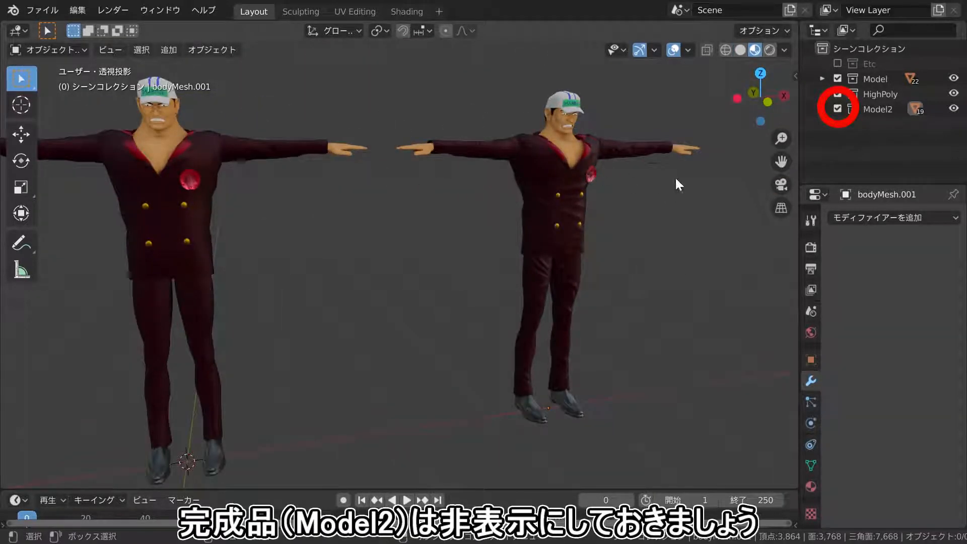
{"action": "scroll", "coordinate": [564, 202], "scroll_direction": "down", "scroll_amount": 1}
{"action": "scroll", "coordinate": [257, 222], "scroll_direction": "down", "scroll_amount": 1}
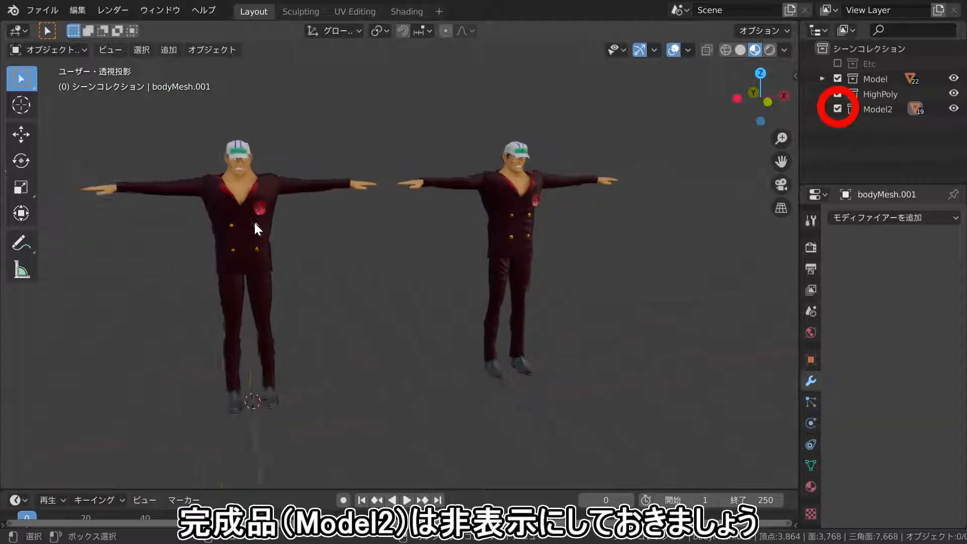
{"action": "scroll", "coordinate": [258, 221], "scroll_direction": "down", "scroll_amount": 1}
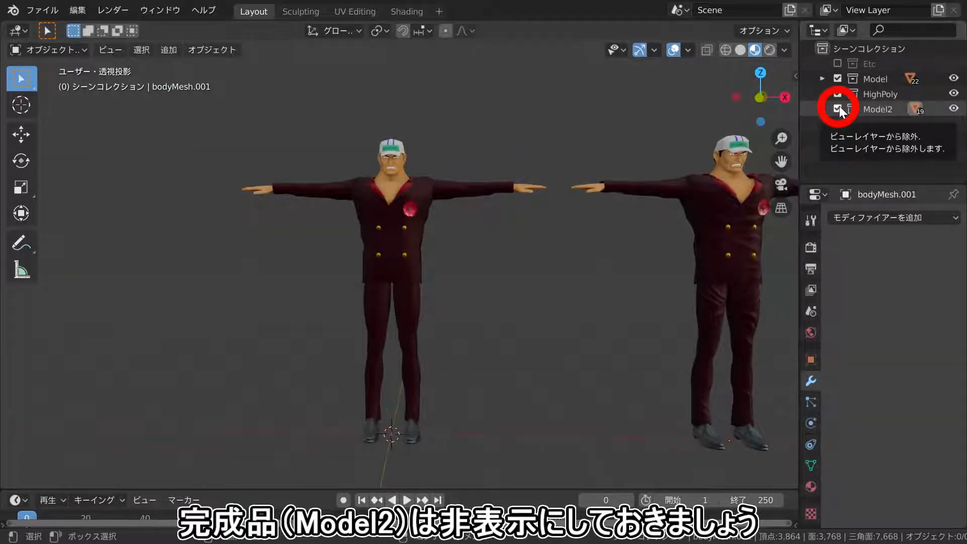
{"action": "left_click", "coordinate": [837, 109]}
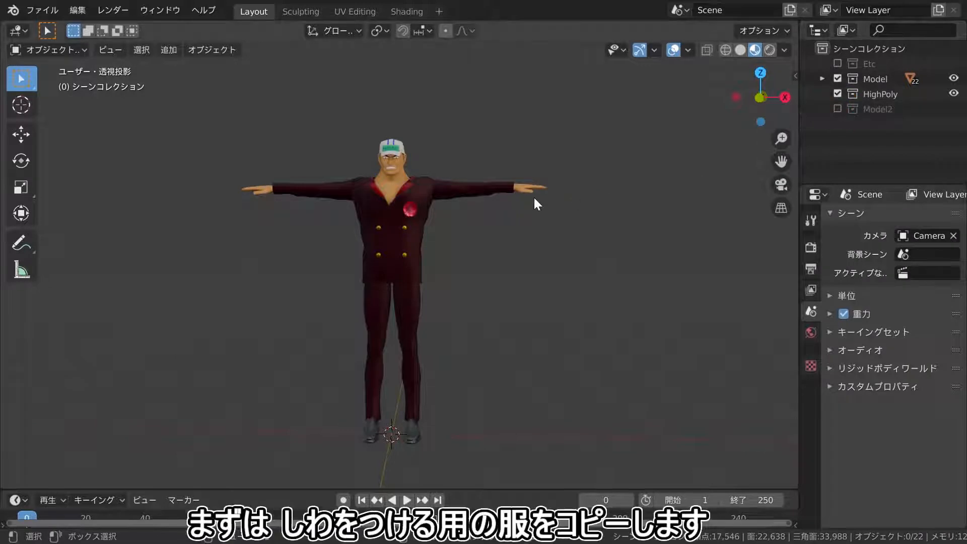
Duplicate the figure's jacket body, sleeves and pants in place
{"action": "scroll", "coordinate": [506, 201], "scroll_direction": "up", "scroll_amount": 2}
{"action": "left_click", "coordinate": [421, 203]}
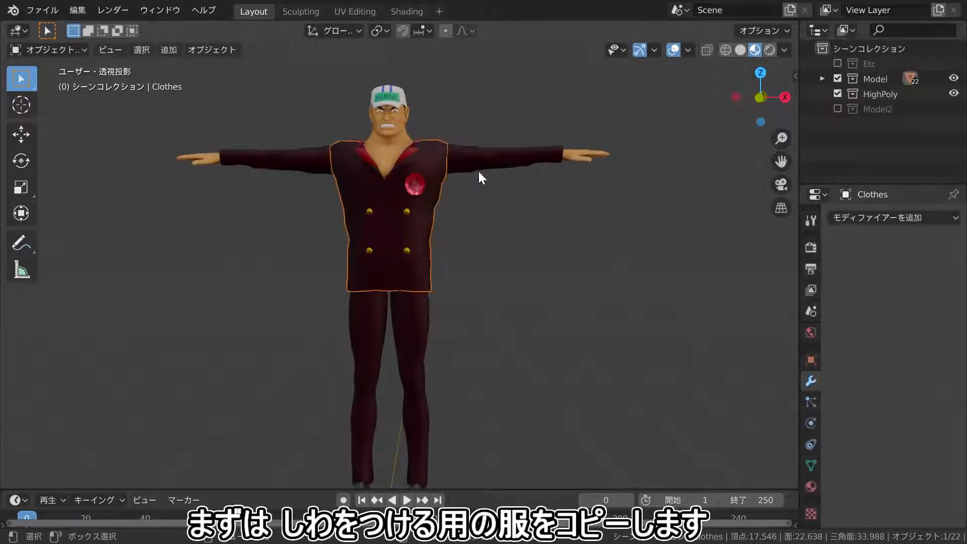
{"action": "left_click", "coordinate": [491, 162], "text": "shift"}
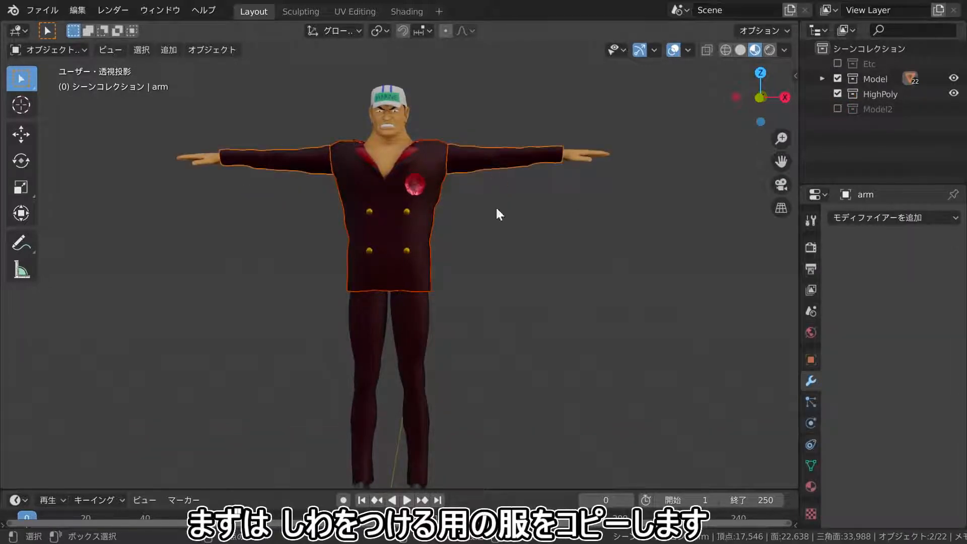
{"action": "left_click", "coordinate": [420, 323], "text": "shift"}
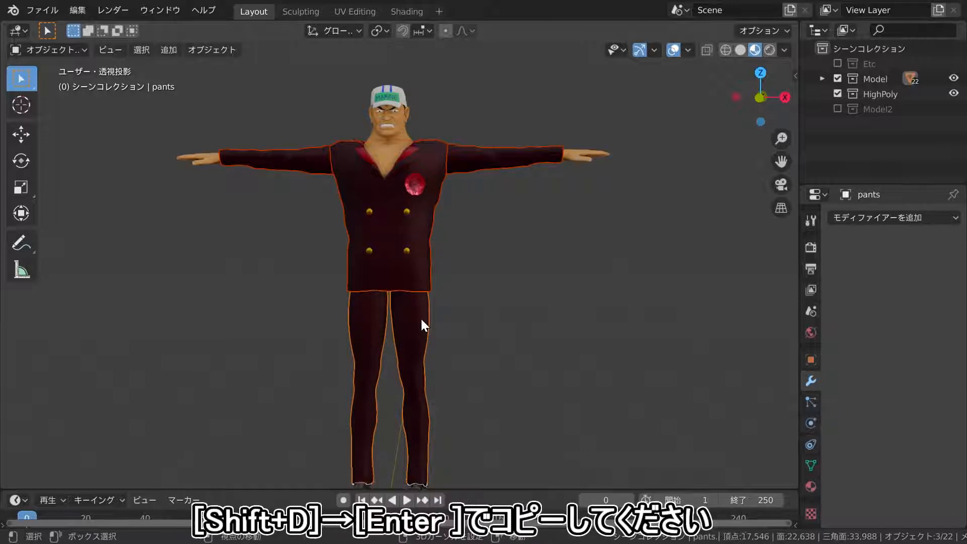
{"action": "key", "text": "shift+d"}
{"action": "key", "text": "Return"}
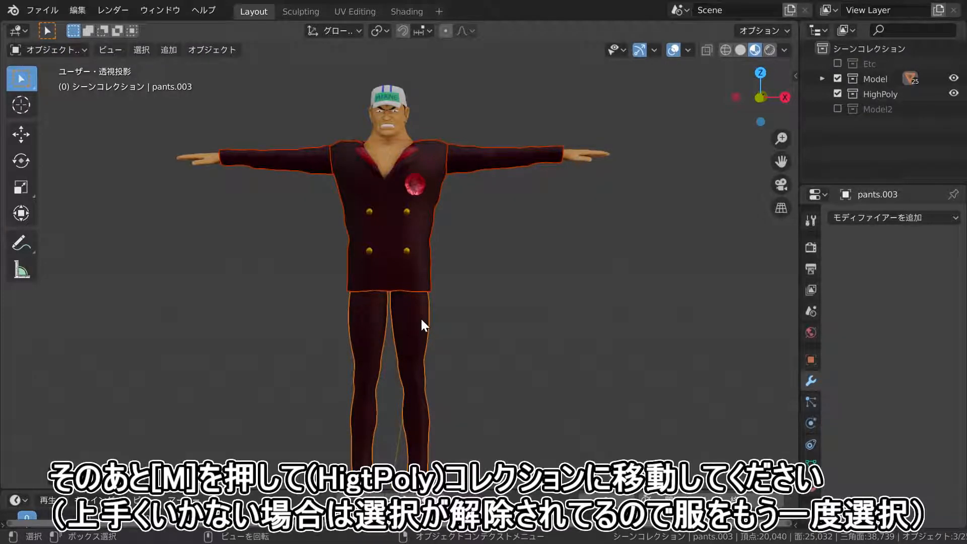
Move the duplicated clothing pieces into the HighPoly collection
{"action": "key", "text": "m"}
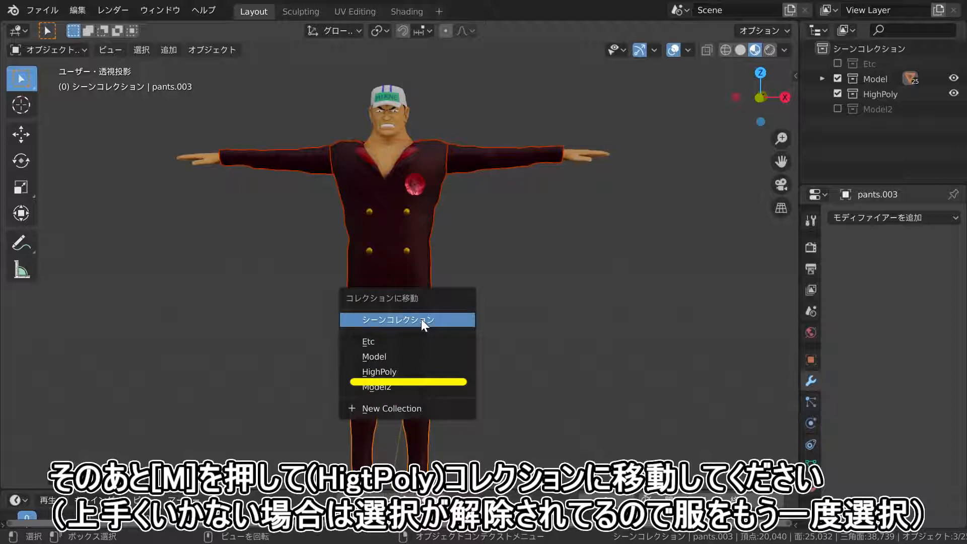
{"action": "key", "text": "Down"}
{"action": "key", "text": "Down"}
{"action": "key", "text": "Down"}
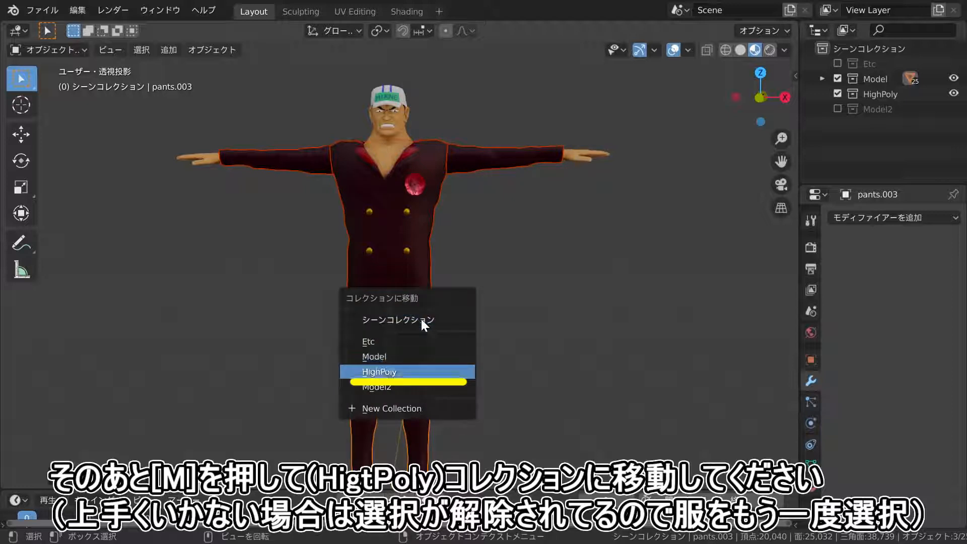
{"action": "key", "text": "Return"}
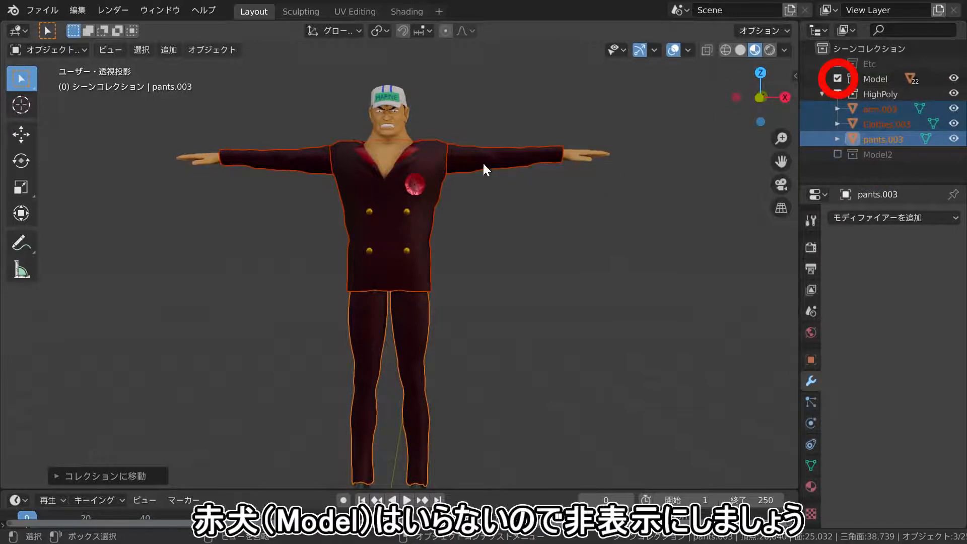
Exclude the Model collection from the view layer and clear the selection of the clothing copies
{"action": "left_click", "coordinate": [838, 79]}
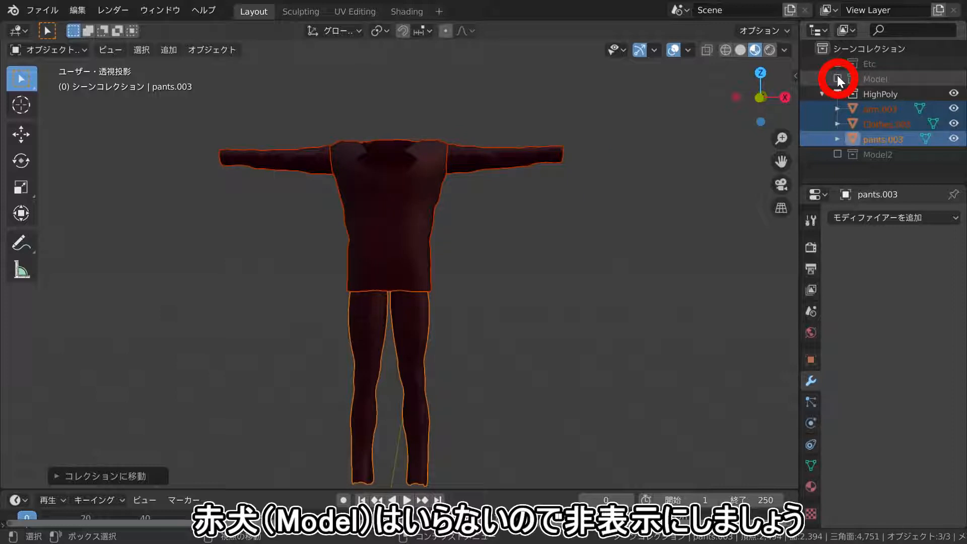
{"action": "left_click", "coordinate": [558, 221]}
{"action": "middle_click_drag", "start_coordinate": [534, 278], "coordinate": [617, 303]}
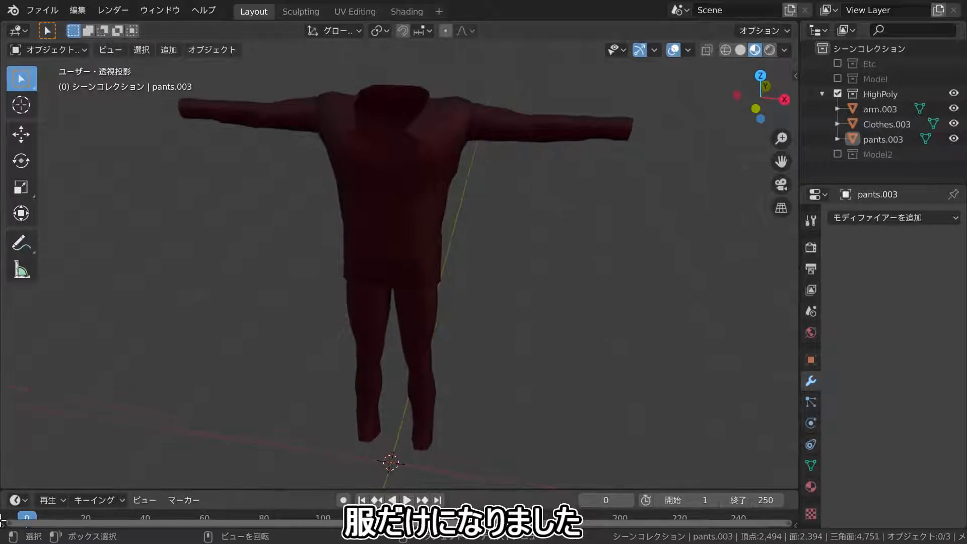
Inspect the mesh density of the jacket body copy in Edit Mode, then return to Object Mode
{"action": "left_click", "coordinate": [376, 250]}
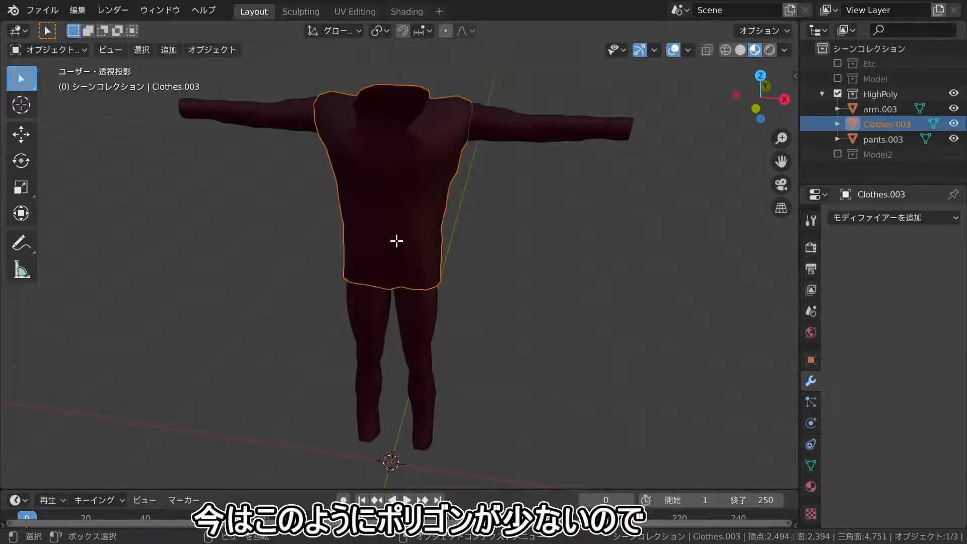
{"action": "key", "text": "Tab"}
{"action": "left_click", "coordinate": [530, 250]}
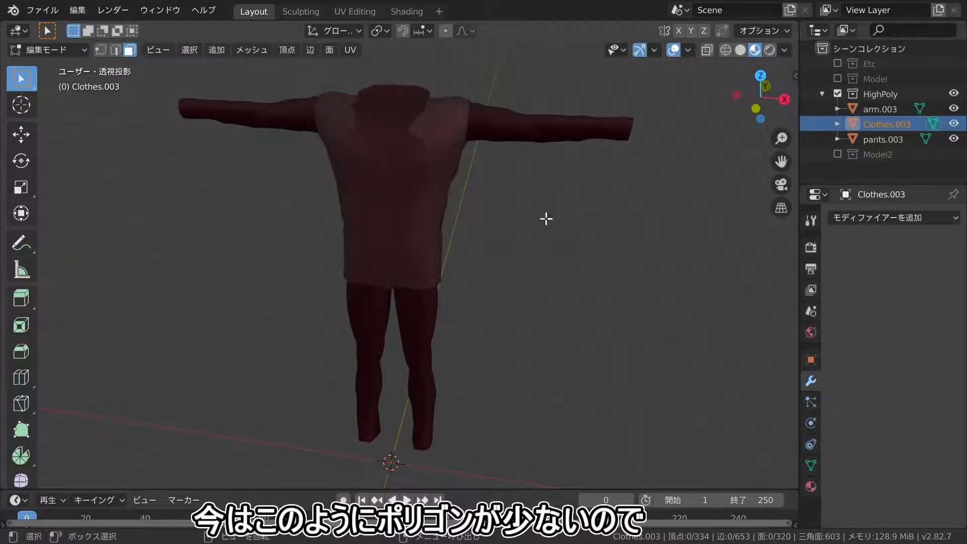
{"action": "middle_click_drag", "start_coordinate": [567, 240], "coordinate": [438, 229]}
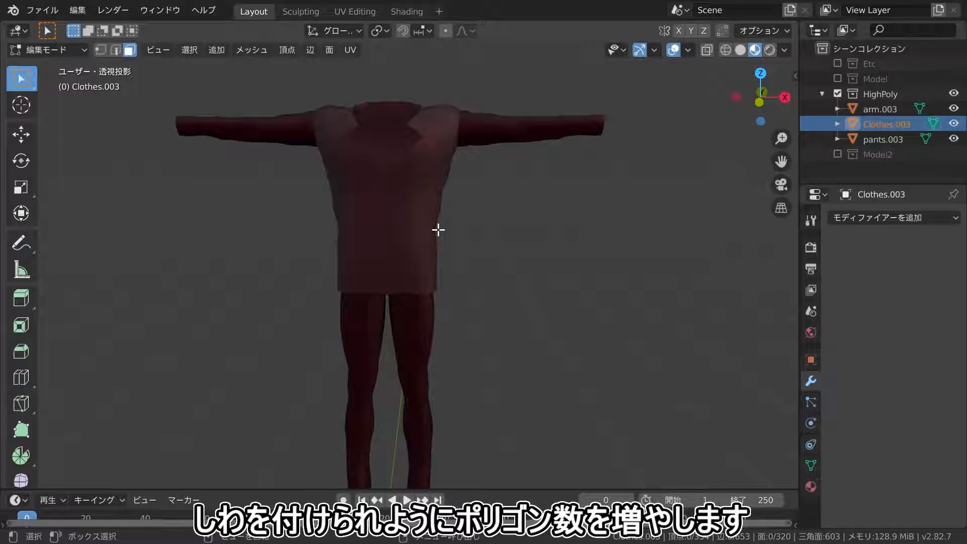
{"action": "key", "text": "Tab"}
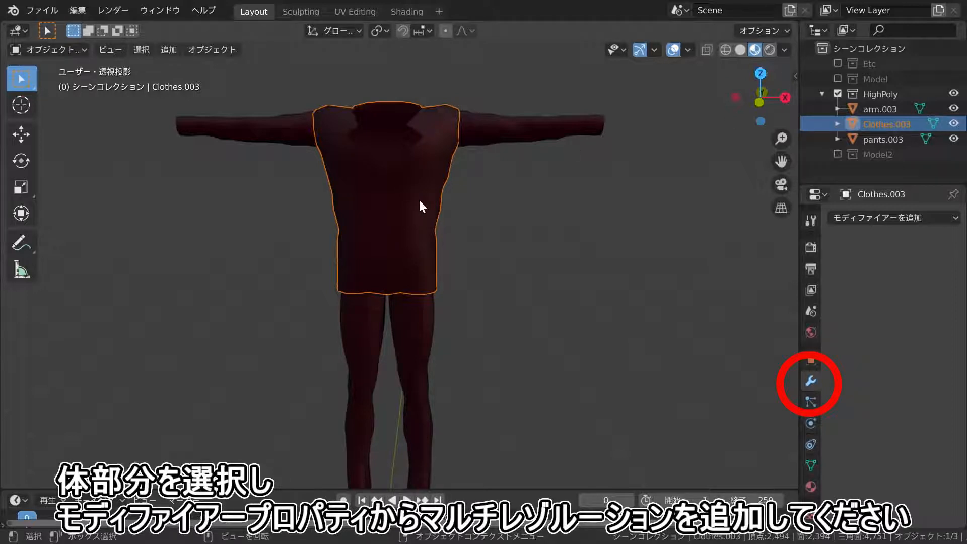
Add a Multiresolution modifier to the jacket body copy and subdivide it three times
{"action": "left_click", "coordinate": [871, 214]}
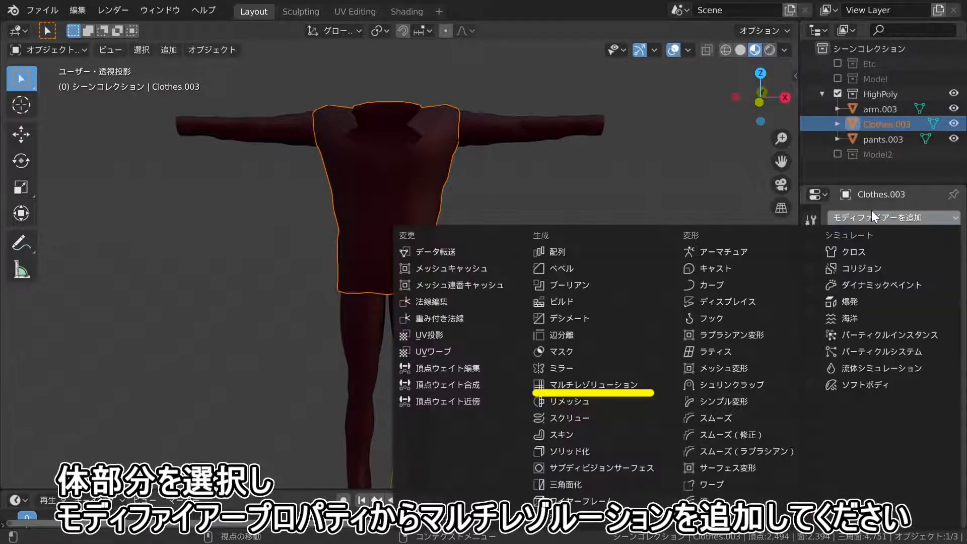
{"action": "left_click", "coordinate": [600, 385]}
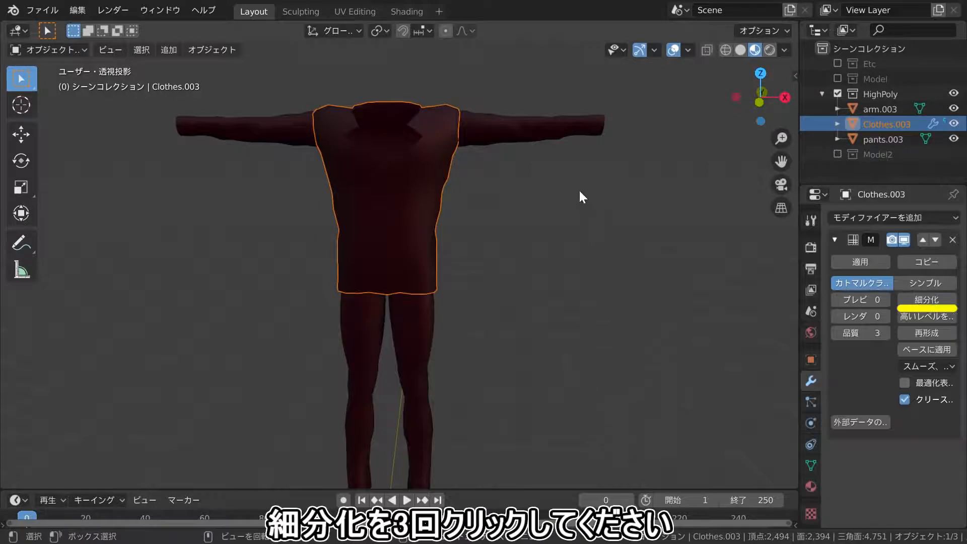
{"action": "left_click", "coordinate": [928, 301]}
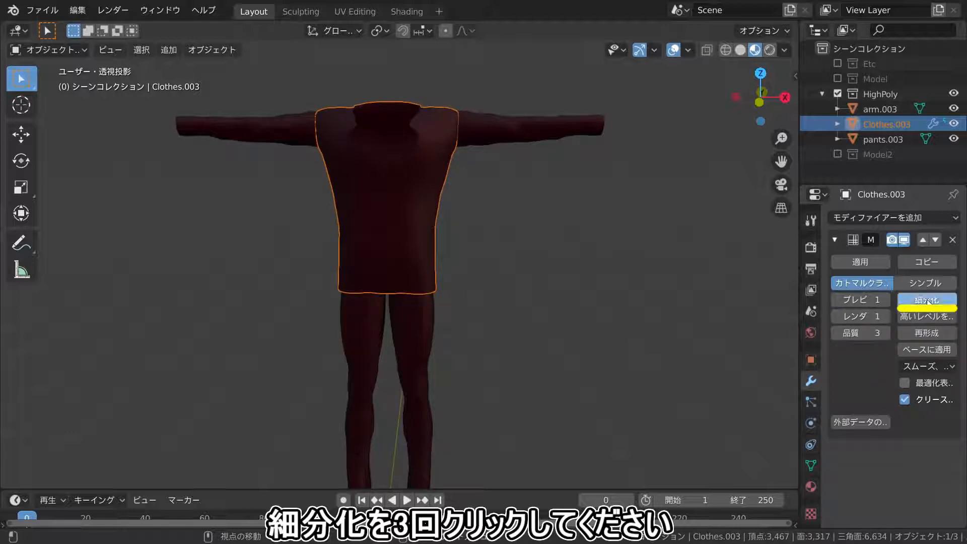
{"action": "left_click", "coordinate": [927, 301]}
{"action": "left_click", "coordinate": [928, 301]}
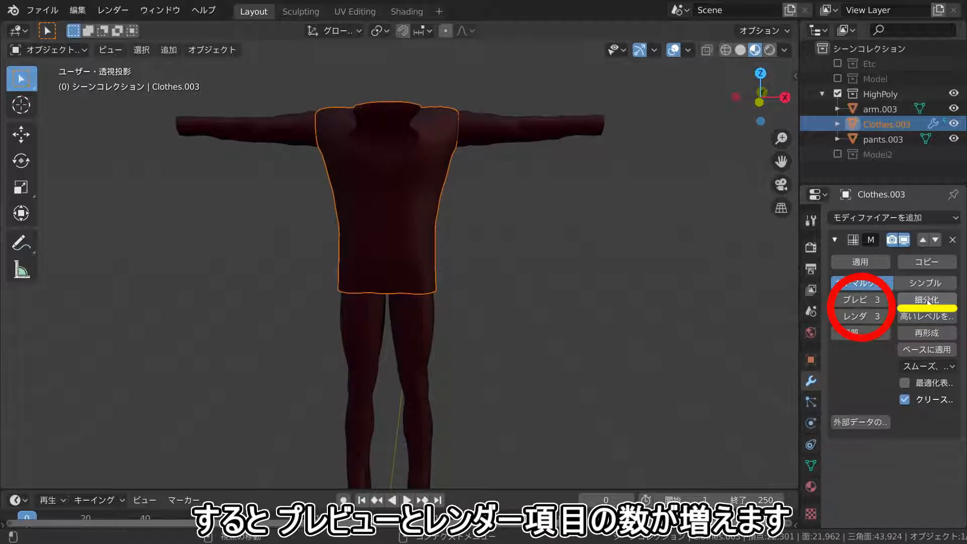
{"action": "left_click", "coordinate": [519, 215]}
{"action": "middle_click_drag", "start_coordinate": [469, 185], "coordinate": [427, 160]}
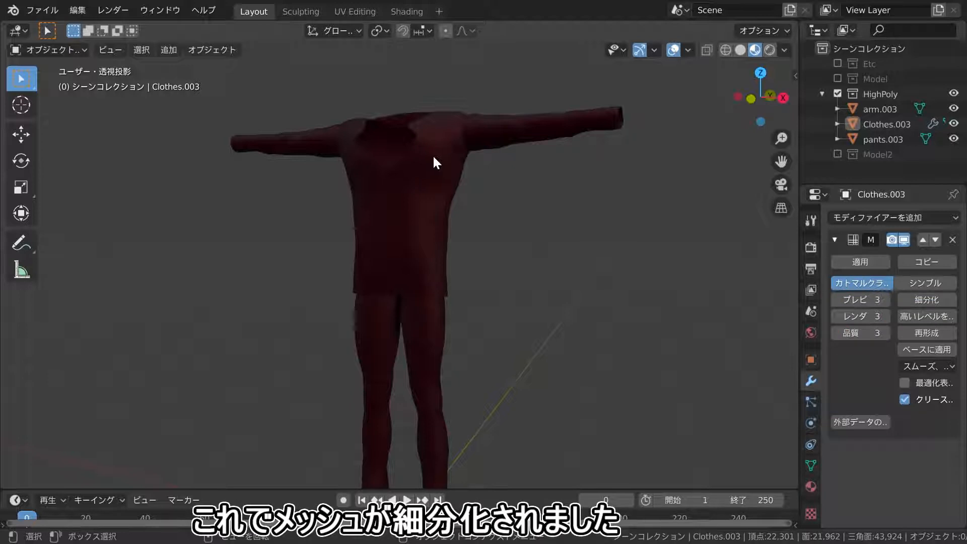
{"action": "scroll", "coordinate": [505, 187], "scroll_direction": "up", "scroll_amount": 1}
{"action": "middle_click_drag", "start_coordinate": [506, 183], "coordinate": [515, 216]}
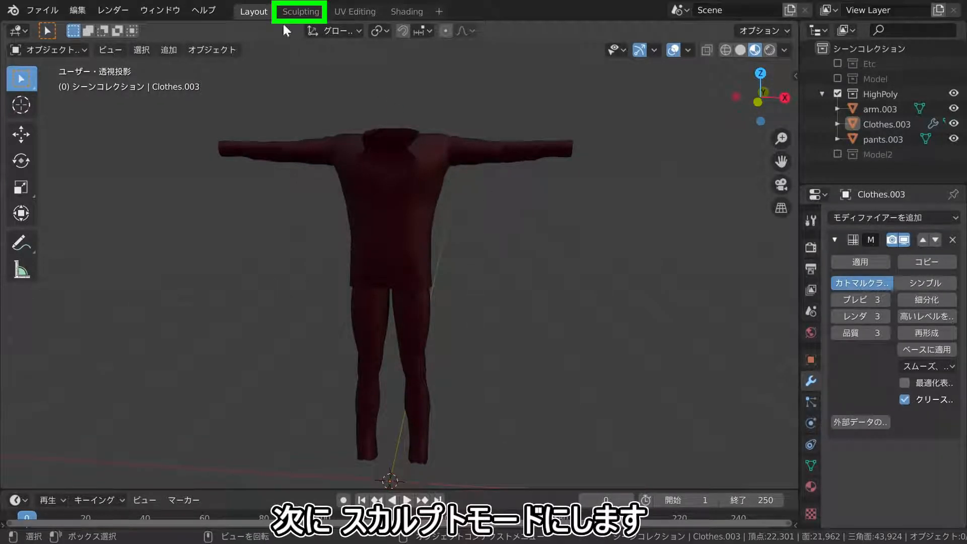
Switch to the Sculpting workspace with the jacket body in close view
{"action": "left_click", "coordinate": [300, 12]}
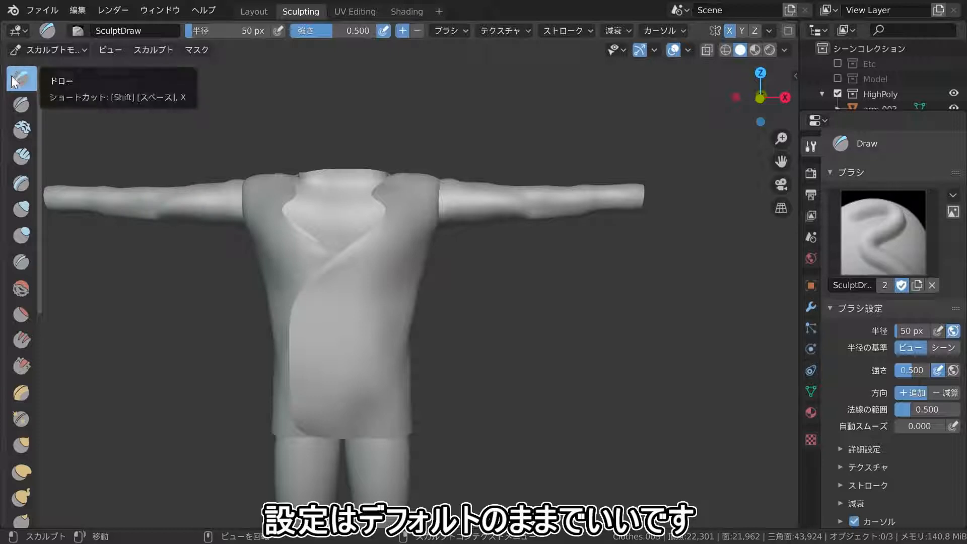
{"action": "scroll", "coordinate": [332, 334], "scroll_direction": "up", "scroll_amount": 2}
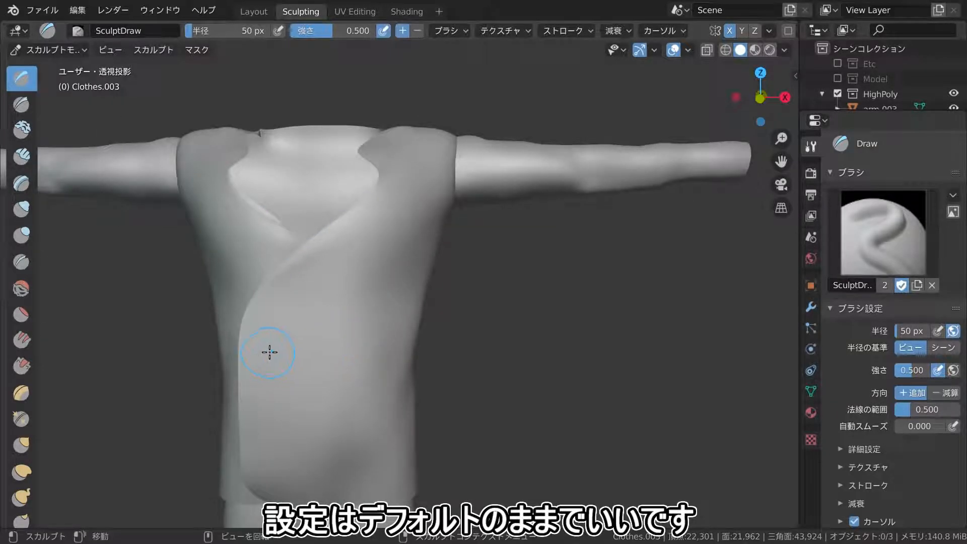
Try a mirrored Draw brush wrinkle across the front of the jacket body, then undo it
{"action": "mouse_move", "coordinate": [274, 359]}
{"action": "left_mouse_down"}
{"action": "mouse_move", "coordinate": [344, 329]}
{"action": "mouse_move", "coordinate": [427, 236]}
{"action": "left_mouse_up"}
{"action": "mouse_move", "coordinate": [429, 342]}
{"action": "middle_mouse_down"}
{"action": "mouse_move", "coordinate": [296, 348]}
{"action": "mouse_move", "coordinate": [391, 341]}
{"action": "middle_mouse_up"}
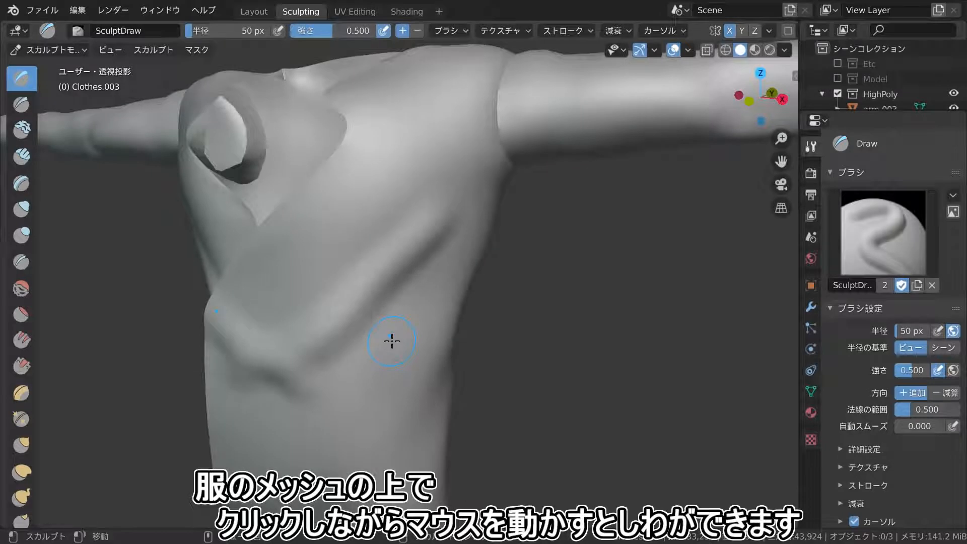
{"action": "key", "text": "ctrl+z"}
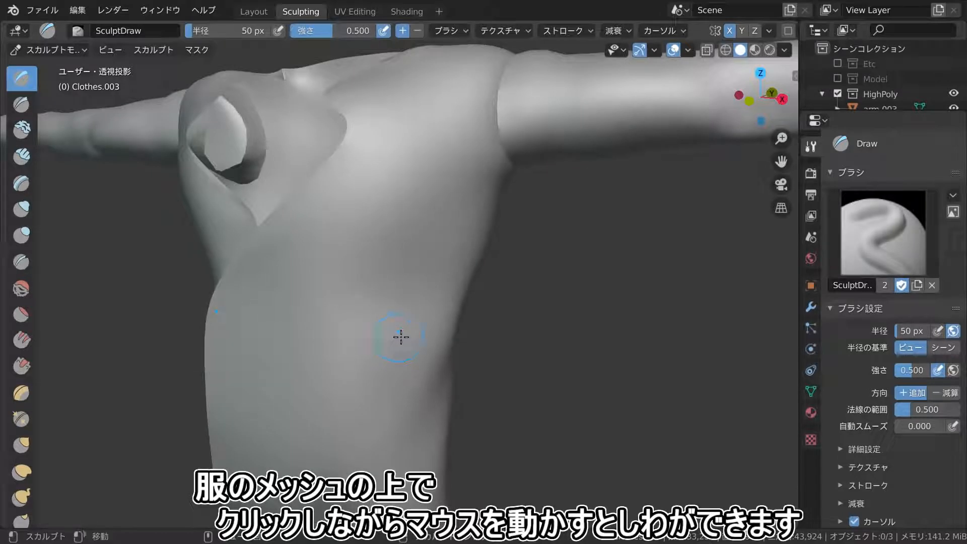
Turn off X-axis symmetry and sculpt two sideways wrinkles across the jacket's chest with the Draw brush
{"action": "left_click", "coordinate": [729, 34]}
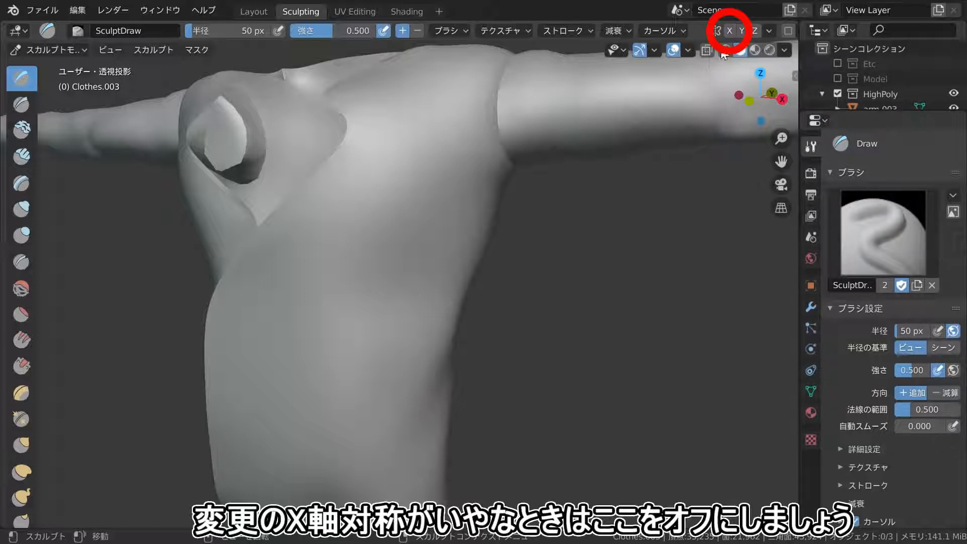
{"action": "scroll", "coordinate": [505, 322], "scroll_direction": "down", "scroll_amount": 3}
{"action": "middle_click_drag", "start_coordinate": [505, 320], "coordinate": [520, 316]}
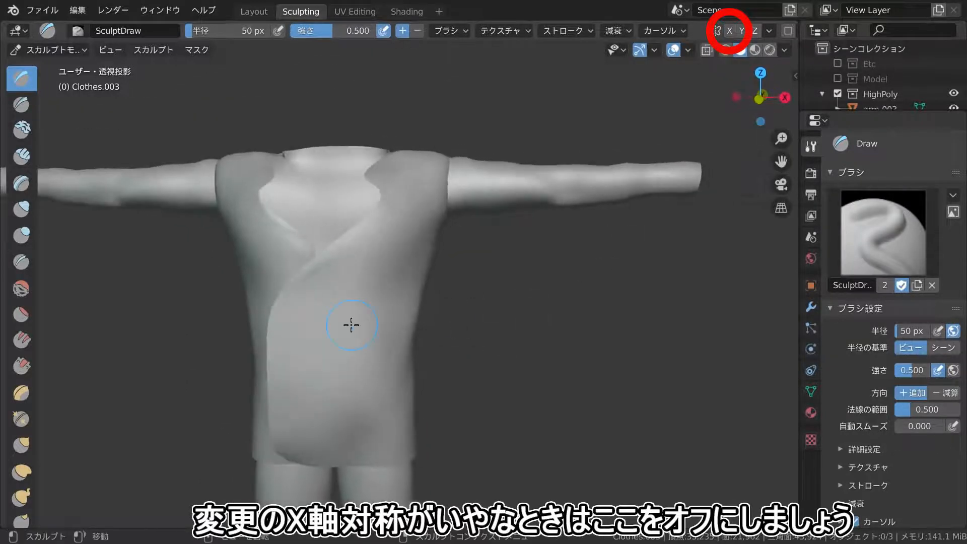
{"action": "middle_click_drag", "start_coordinate": [349, 323], "coordinate": [392, 292], "text": "shift"}
{"action": "scroll", "coordinate": [392, 292], "scroll_direction": "up", "scroll_amount": 2}
{"action": "left_click_drag", "start_coordinate": [345, 185], "coordinate": [516, 151]}
{"action": "left_click_drag", "start_coordinate": [345, 238], "coordinate": [503, 219]}
{"action": "scroll", "coordinate": [503, 219], "scroll_direction": "down", "scroll_amount": 2}
Set the Draw brush strength to 0.605 and sculpt a long diagonal fold across the jacket's belly
{"action": "left_click_drag", "start_coordinate": [327, 32], "coordinate": [336, 32]}
{"action": "left_click_drag", "start_coordinate": [466, 280], "coordinate": [312, 395]}
{"action": "middle_click_drag", "start_coordinate": [413, 343], "coordinate": [412, 358]}
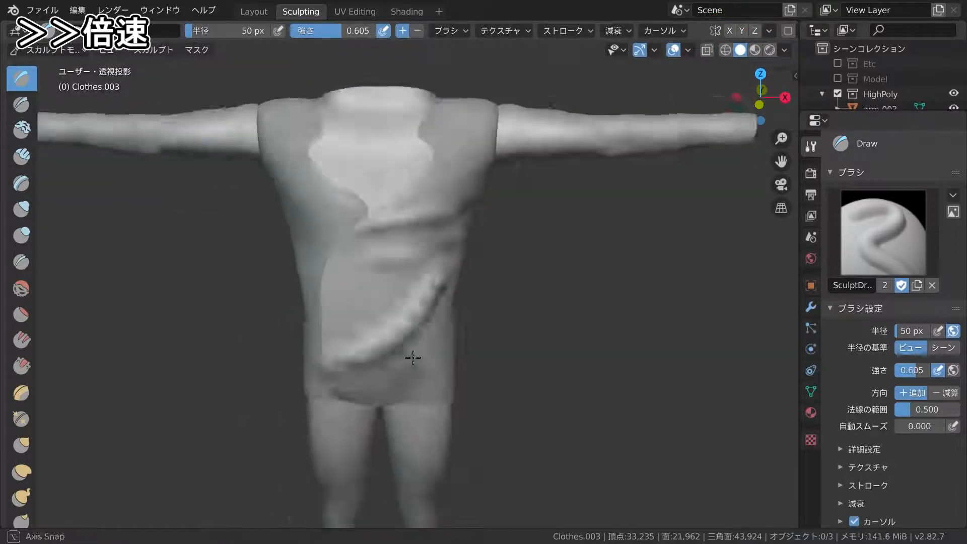
Sculpt several more Draw brush wrinkles around the jacket body to build up the creased cloth
{"action": "scroll", "coordinate": [402, 332], "scroll_direction": "up", "scroll_amount": 3}
{"action": "left_click_drag", "start_coordinate": [416, 456], "coordinate": [481, 428]}
{"action": "left_click_drag", "start_coordinate": [277, 274], "coordinate": [330, 276]}
{"action": "scroll", "coordinate": [364, 310], "scroll_direction": "down", "scroll_amount": 2}
{"action": "left_click_drag", "start_coordinate": [292, 330], "coordinate": [398, 324]}
{"action": "mouse_move", "coordinate": [479, 272]}
{"action": "middle_mouse_down"}
{"action": "mouse_move", "coordinate": [560, 250]}
{"action": "mouse_move", "coordinate": [403, 222]}
{"action": "mouse_move", "coordinate": [327, 352]}
{"action": "mouse_move", "coordinate": [388, 367]}
{"action": "mouse_move", "coordinate": [420, 327]}
{"action": "mouse_move", "coordinate": [423, 300]}
{"action": "mouse_move", "coordinate": [453, 302]}
{"action": "middle_mouse_up"}
{"action": "scroll", "coordinate": [420, 328], "scroll_direction": "down", "scroll_amount": 3}
{"action": "scroll", "coordinate": [453, 302], "scroll_direction": "up", "scroll_amount": 5}
{"action": "left_click_drag", "start_coordinate": [371, 317], "coordinate": [535, 361]}
{"action": "scroll", "coordinate": [535, 361], "scroll_direction": "down", "scroll_amount": 6}
{"action": "mouse_move", "coordinate": [535, 360]}
{"action": "middle_mouse_down"}
{"action": "mouse_move", "coordinate": [522, 268]}
{"action": "mouse_move", "coordinate": [383, 251]}
{"action": "middle_mouse_up"}
Try a further diagonal wrinkle on the jacket body without symmetry, then undo it
{"action": "scroll", "coordinate": [383, 251], "scroll_direction": "up", "scroll_amount": 4}
{"action": "mouse_move", "coordinate": [328, 217]}
{"action": "left_mouse_down"}
{"action": "mouse_move", "coordinate": [421, 349]}
{"action": "mouse_move", "coordinate": [371, 287]}
{"action": "left_mouse_up"}
{"action": "key", "text": "ctrl+z"}
Turn X-axis symmetry back on and sculpt a mirrored diagonal wrinkle on the jacket body
{"action": "left_click", "coordinate": [729, 31]}
{"action": "left_click_drag", "start_coordinate": [352, 231], "coordinate": [403, 352]}
{"action": "key", "text": "ctrl+z"}
{"action": "key", "text": "ctrl+z"}
{"action": "left_click_drag", "start_coordinate": [319, 202], "coordinate": [392, 274]}
{"action": "mouse_move", "coordinate": [393, 303]}
{"action": "middle_mouse_down"}
{"action": "mouse_move", "coordinate": [425, 324]}
{"action": "mouse_move", "coordinate": [505, 211]}
{"action": "mouse_move", "coordinate": [353, 242]}
{"action": "middle_mouse_up"}
{"action": "scroll", "coordinate": [453, 272], "scroll_direction": "down", "scroll_amount": 3}
{"action": "scroll", "coordinate": [352, 242], "scroll_direction": "up", "scroll_amount": 4}
{"action": "scroll", "coordinate": [302, 302], "scroll_direction": "down", "scroll_amount": 6}
{"action": "middle_click_drag", "start_coordinate": [302, 328], "coordinate": [395, 367]}
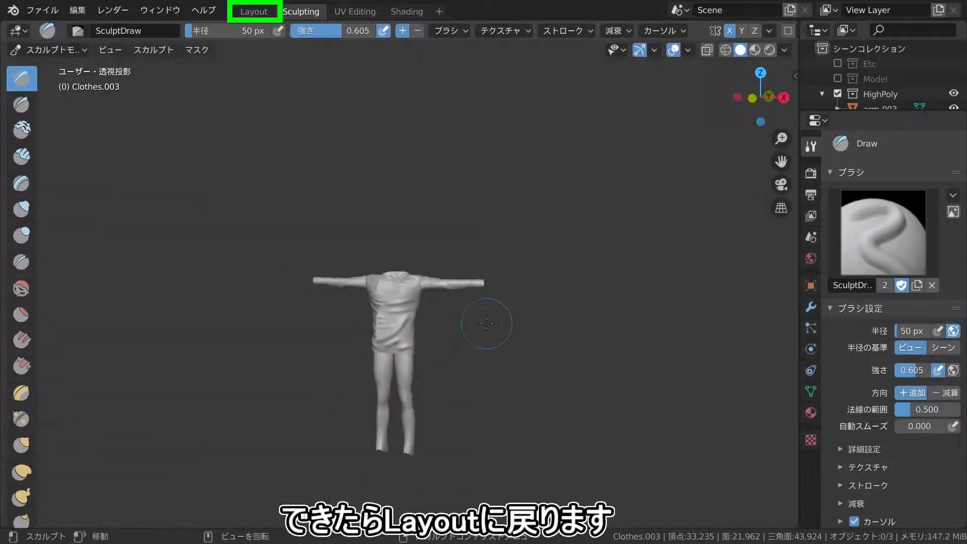
Return to the Layout workspace and bring the wrinkled clothing into close view
{"action": "left_click", "coordinate": [250, 14]}
{"action": "scroll", "coordinate": [481, 244], "scroll_direction": "down", "scroll_amount": 2}
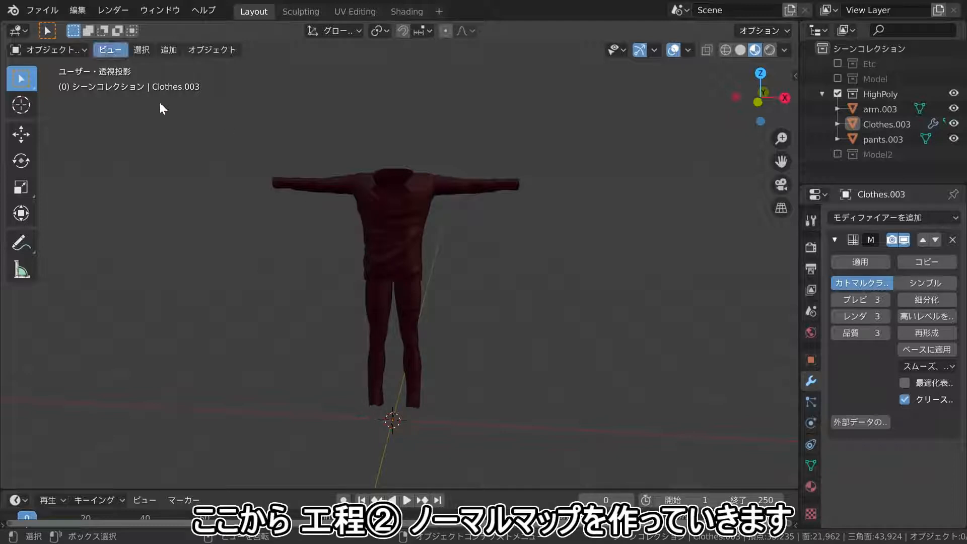
{"action": "scroll", "coordinate": [391, 238], "scroll_direction": "up", "scroll_amount": 4}
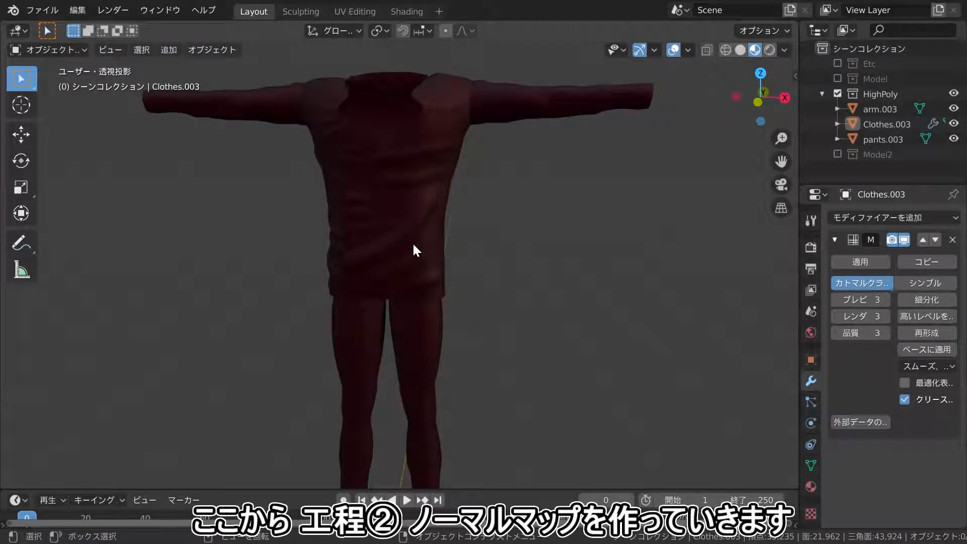
Select the high-poly clothes object and switch to the UV Editing workspace
{"action": "left_click", "coordinate": [408, 227]}
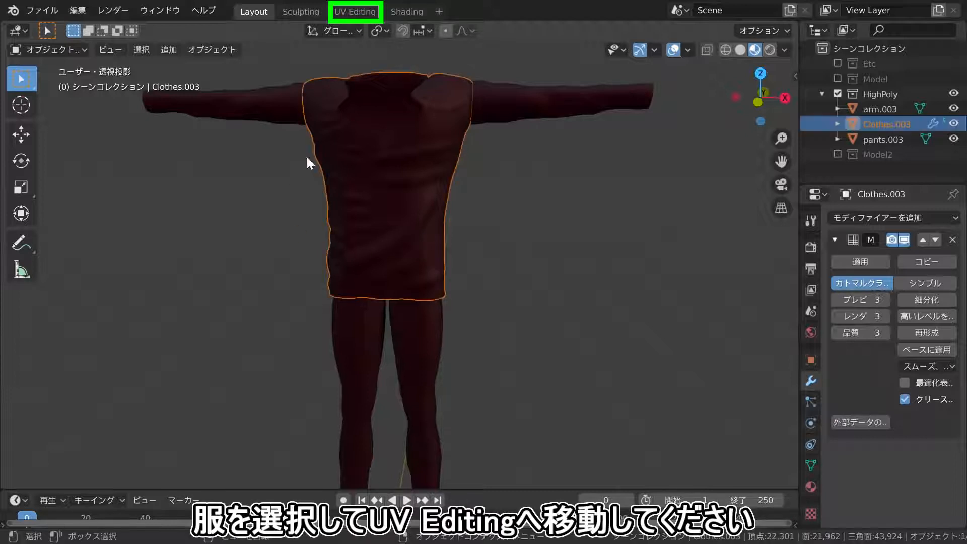
{"action": "scroll", "coordinate": [481, 171], "scroll_direction": "down", "scroll_amount": 1}
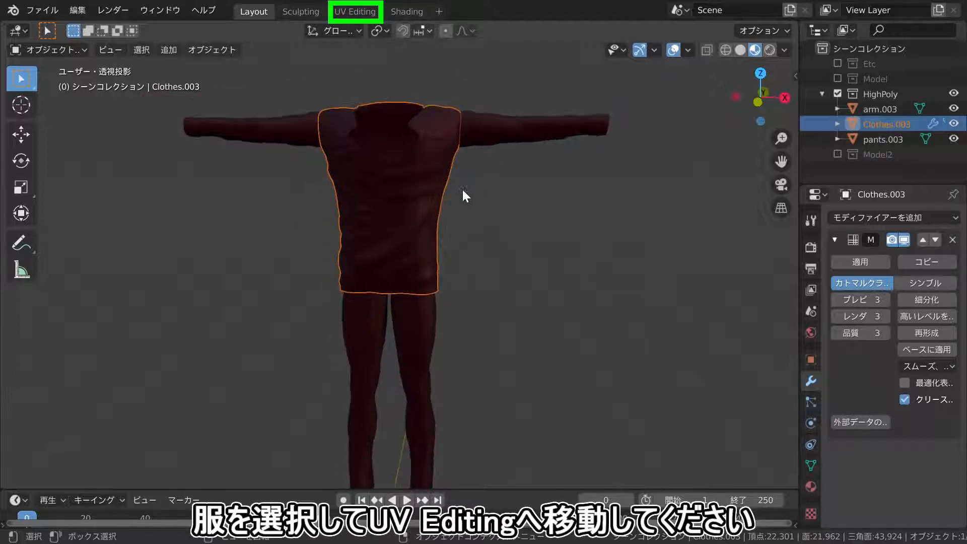
{"action": "left_click", "coordinate": [359, 13]}
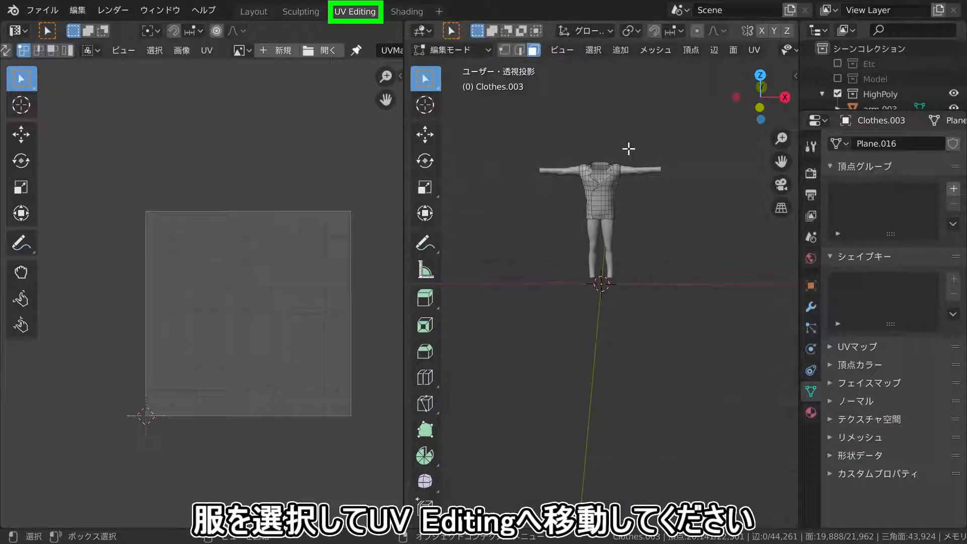
Select all faces of the clothes mesh so that its full UV layout is displayed
{"action": "scroll", "coordinate": [628, 148], "scroll_direction": "up", "scroll_amount": 1}
{"action": "scroll", "coordinate": [628, 148], "scroll_direction": "up", "scroll_amount": 1}
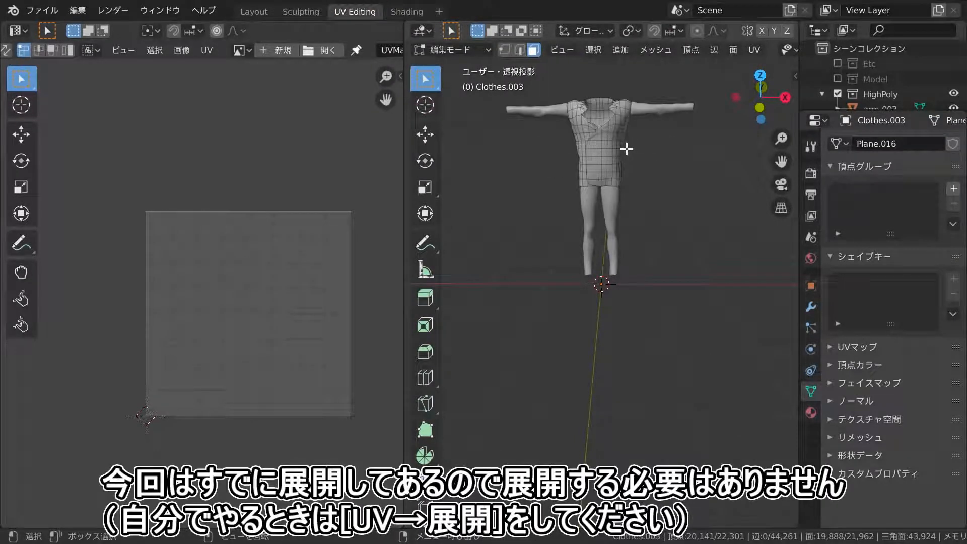
{"action": "middle_click", "coordinate": [594, 139], "text": "alt"}
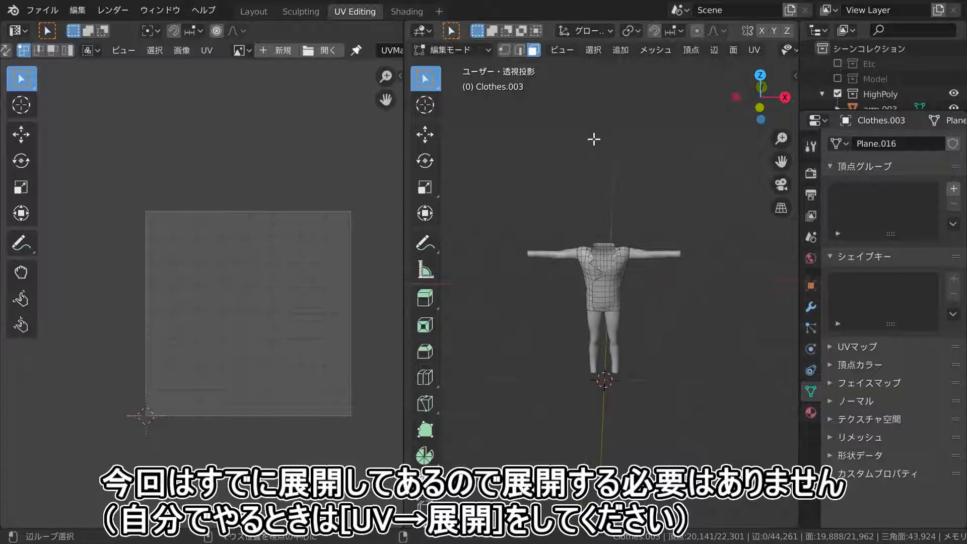
{"action": "scroll", "coordinate": [623, 375], "scroll_direction": "up", "scroll_amount": 5}
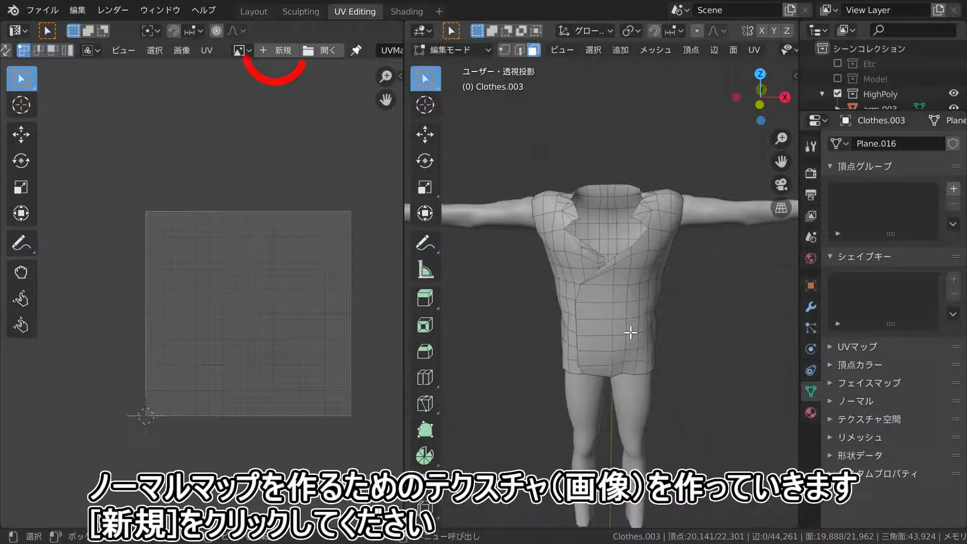
{"action": "key", "text": "a"}
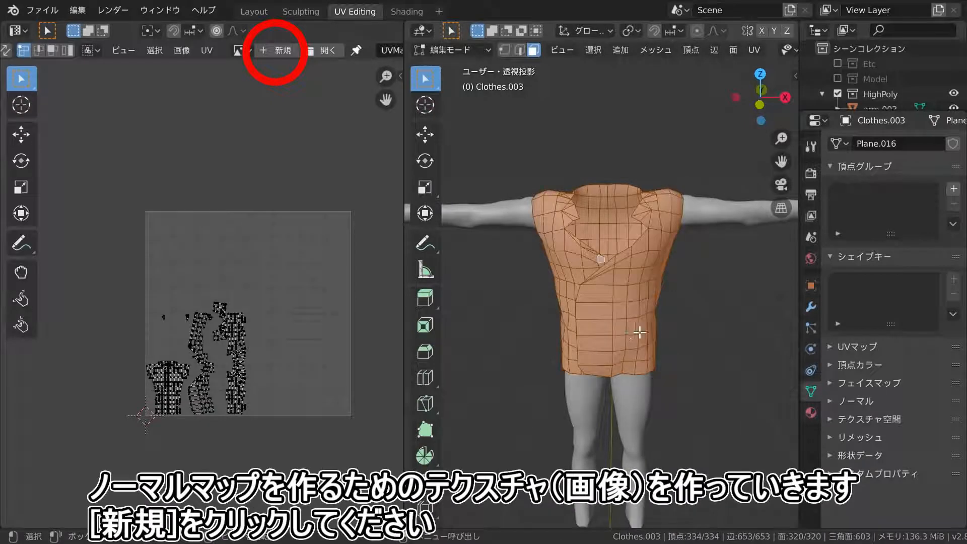
{"action": "mouse_move", "coordinate": [704, 319]}
{"action": "middle_mouse_down"}
{"action": "mouse_move", "coordinate": [596, 313]}
{"action": "mouse_move", "coordinate": [703, 314]}
{"action": "middle_mouse_up"}
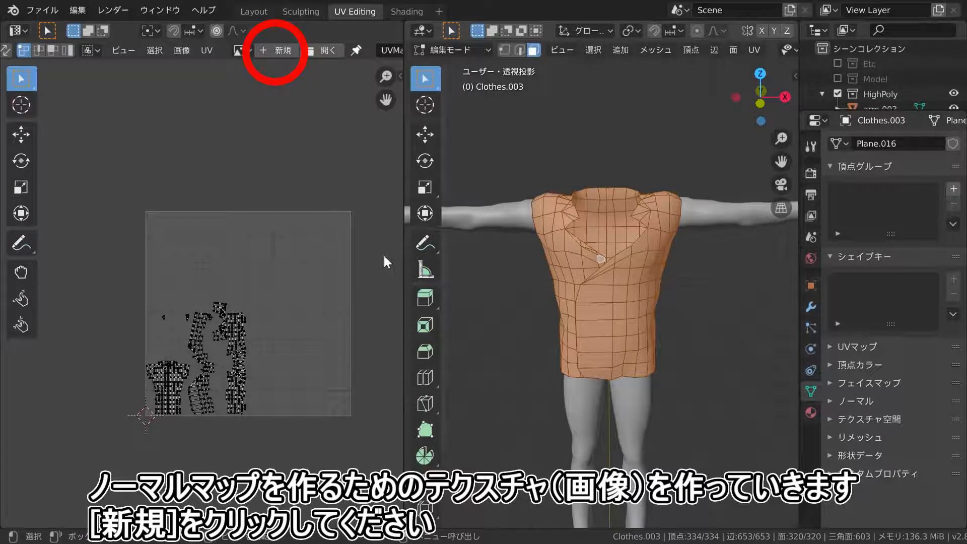
{"action": "scroll", "coordinate": [342, 259], "scroll_direction": "up", "scroll_amount": 1}
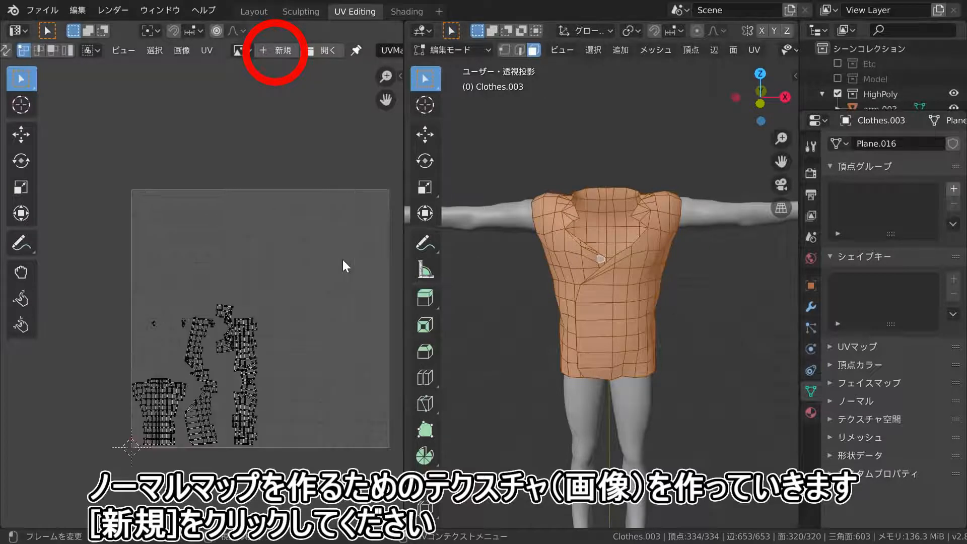
Create a new blank image named Clothes_nrm with a width and height of 2048 px
{"action": "left_click", "coordinate": [266, 53]}
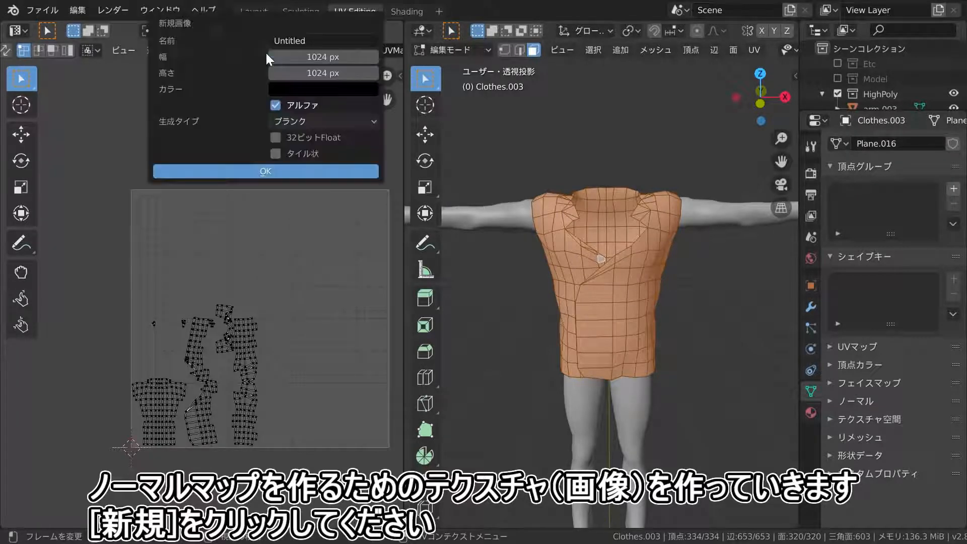
{"action": "left_click", "coordinate": [321, 42]}
{"action": "key", "text": "BackSpace"}
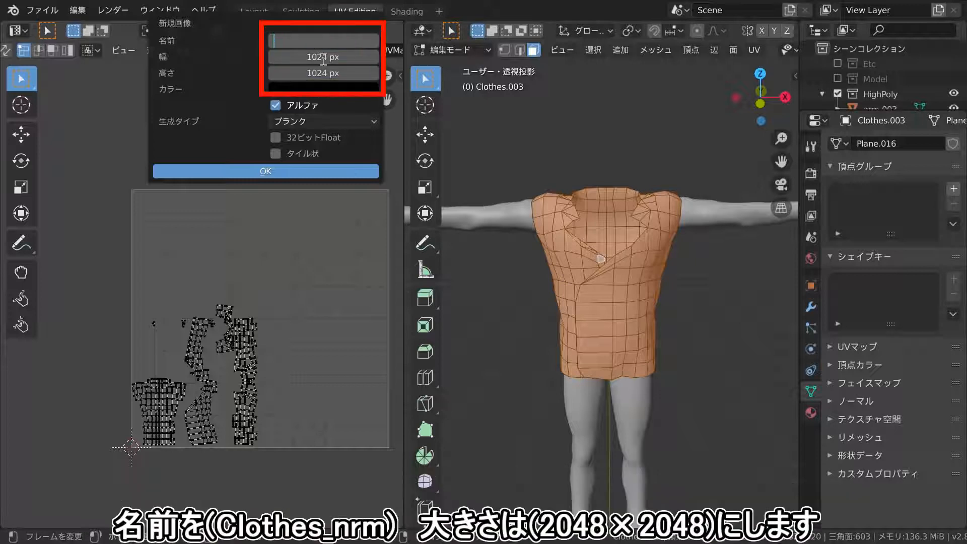
{"action": "type", "text": "Clothes_nrm"}
{"action": "left_click", "coordinate": [323, 58]}
{"action": "type", "text": "2"}
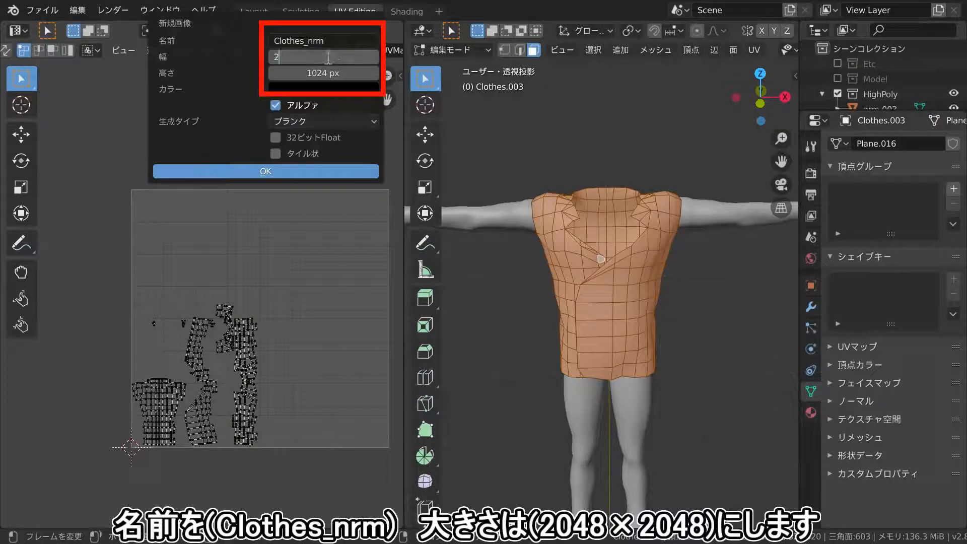
{"action": "type", "text": "048"}
{"action": "key", "text": "Return"}
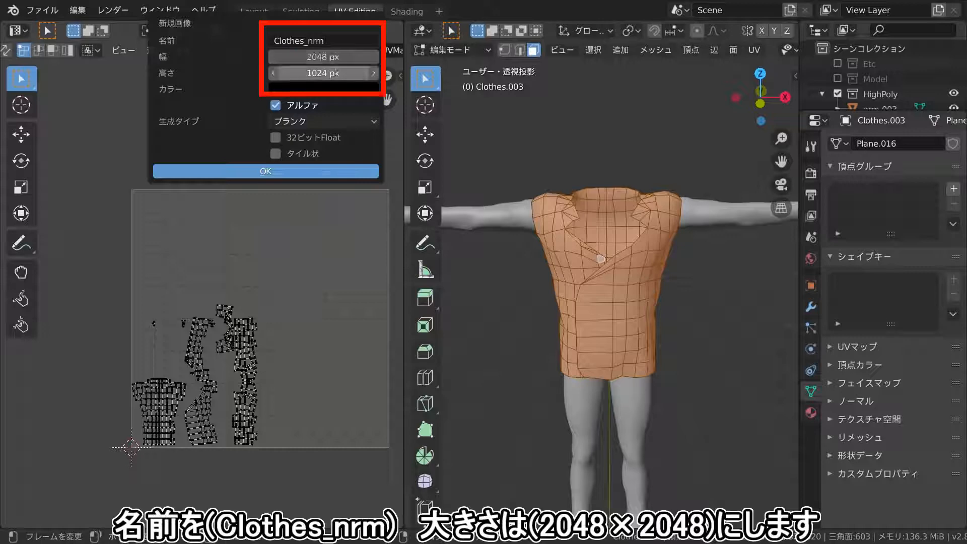
{"action": "left_click", "coordinate": [336, 73]}
{"action": "type", "text": "2048"}
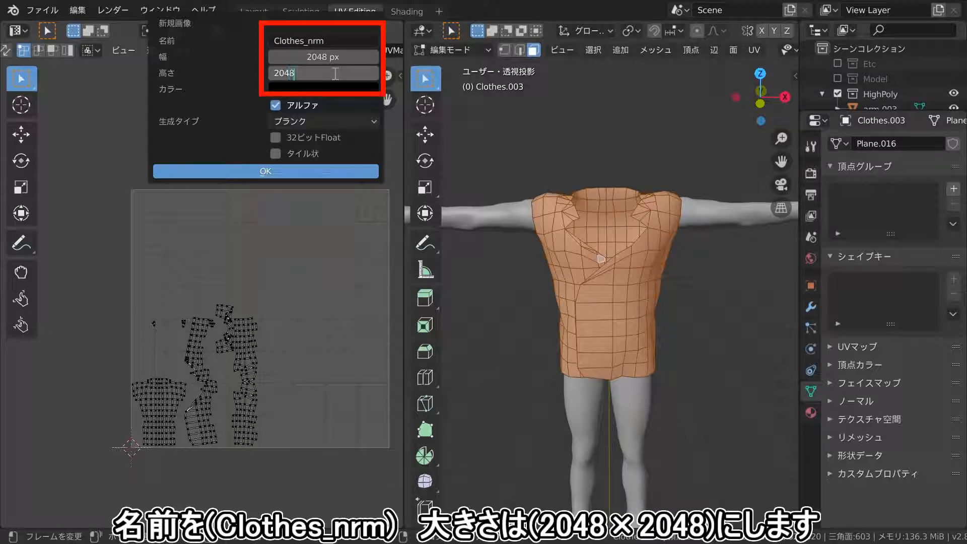
{"action": "key", "text": "Return"}
{"action": "key", "text": "Return"}
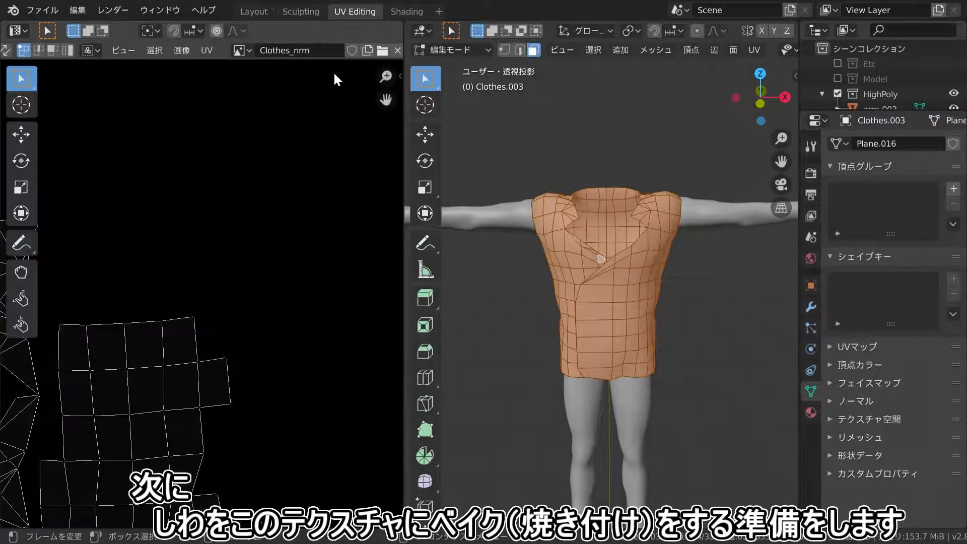
{"action": "scroll", "coordinate": [248, 201], "scroll_direction": "down", "scroll_amount": 3}
{"action": "scroll", "coordinate": [302, 237], "scroll_direction": "down", "scroll_amount": 4}
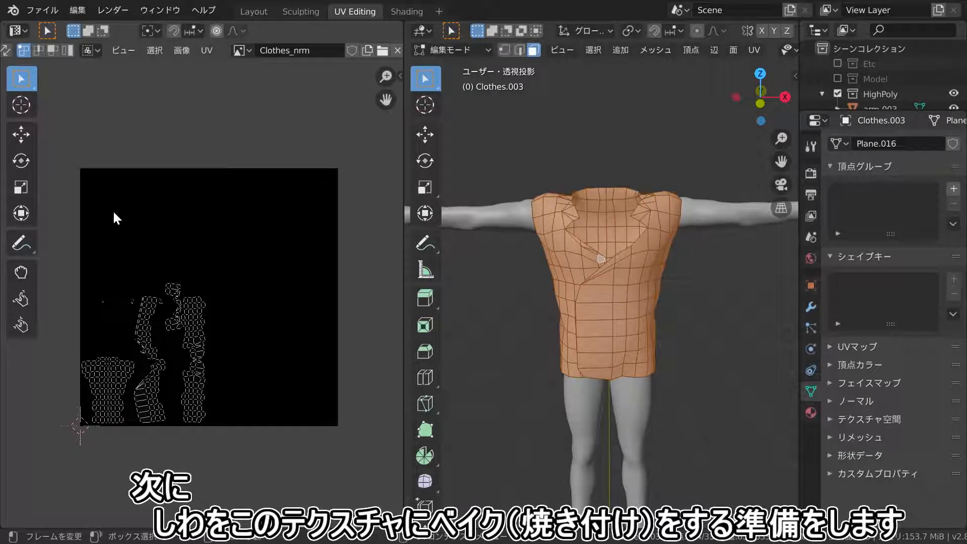
Switch to the Shading workspace and add an Image Texture node beside the Principled BSDF in the Clothes material
{"action": "left_click", "coordinate": [406, 11]}
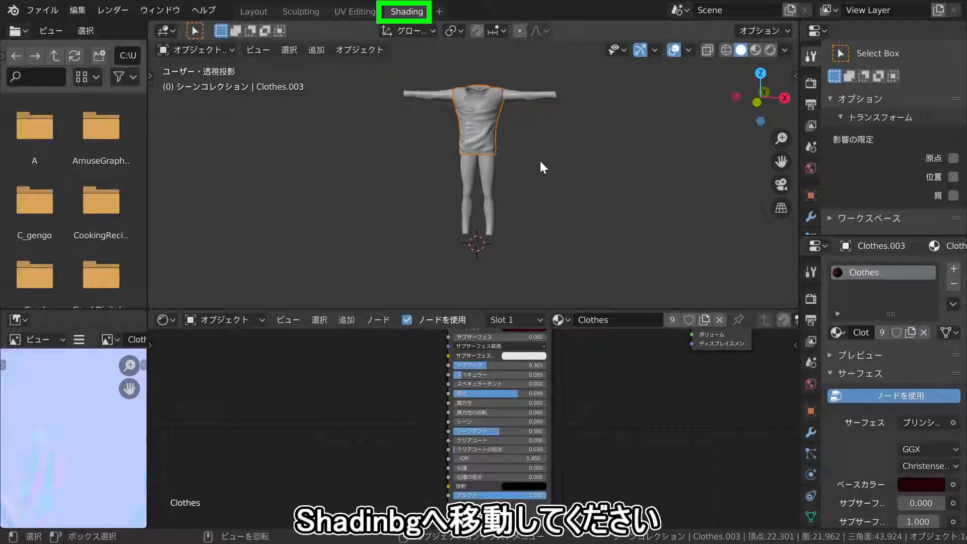
{"action": "scroll", "coordinate": [606, 365], "scroll_direction": "down", "scroll_amount": 4}
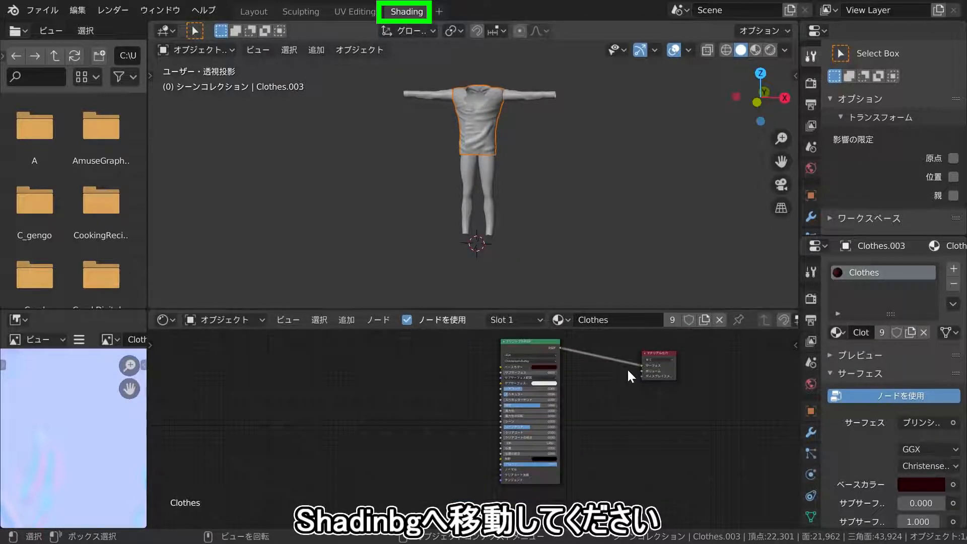
{"action": "mouse_move", "coordinate": [627, 368]}
{"action": "middle_mouse_down"}
{"action": "mouse_move", "coordinate": [628, 400]}
{"action": "mouse_move", "coordinate": [640, 381]}
{"action": "middle_mouse_up"}
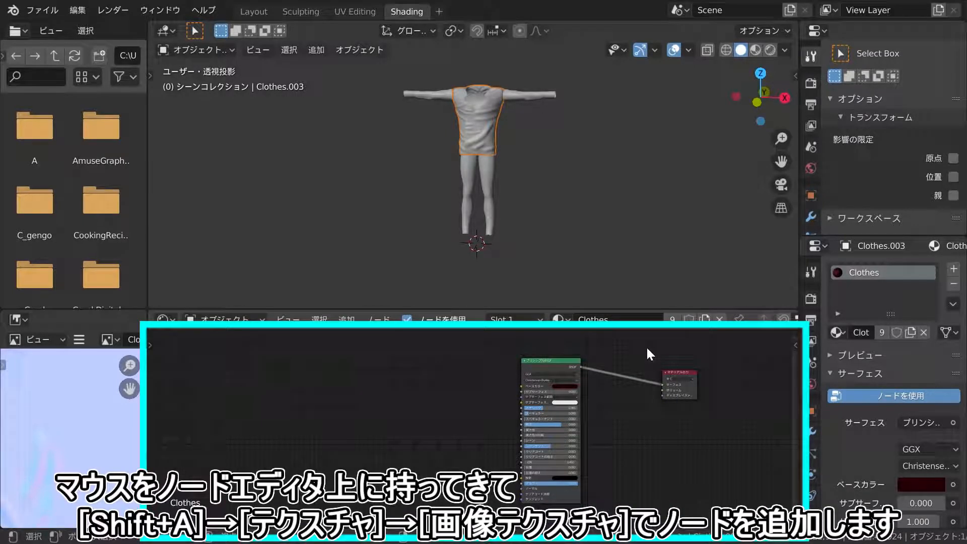
{"action": "key", "text": "shift+a"}
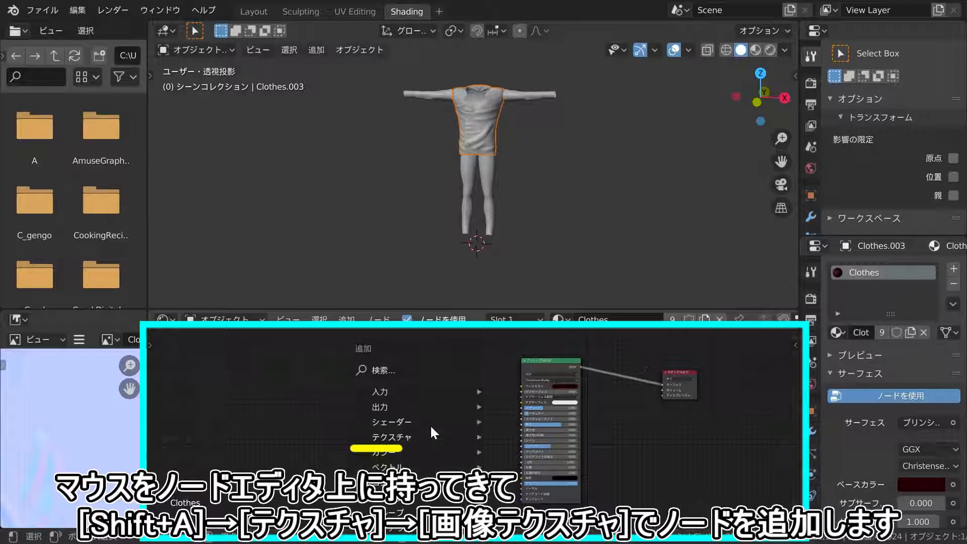
{"action": "mouse_move", "coordinate": [430, 426]}
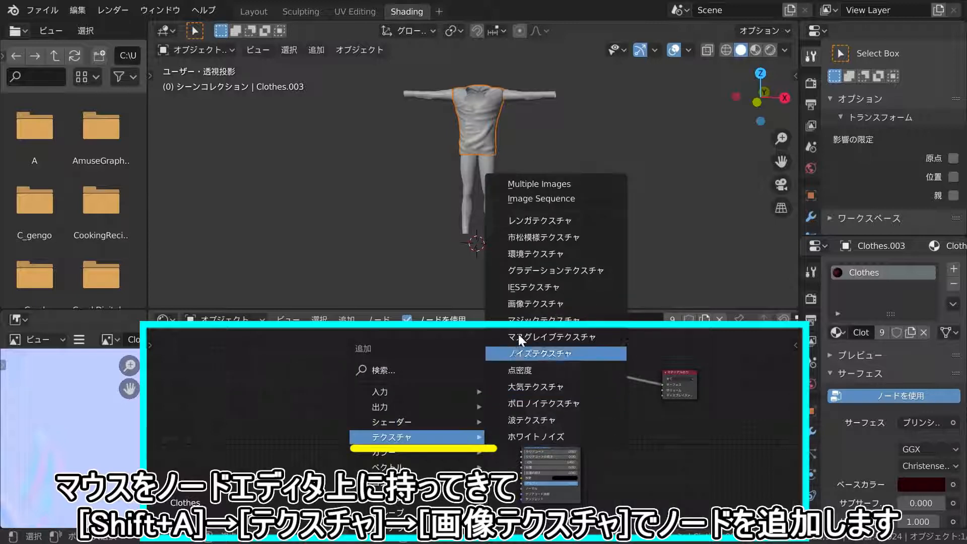
{"action": "left_click", "coordinate": [524, 304]}
{"action": "left_click", "coordinate": [463, 427]}
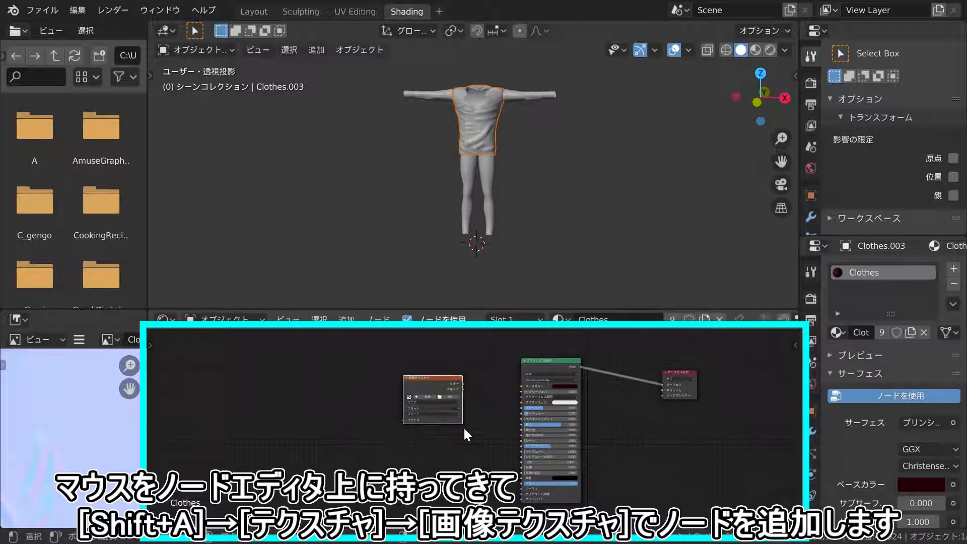
Assign the Clothes_nrm image to the new Image Texture node
{"action": "scroll", "coordinate": [422, 388], "scroll_direction": "up", "scroll_amount": 3}
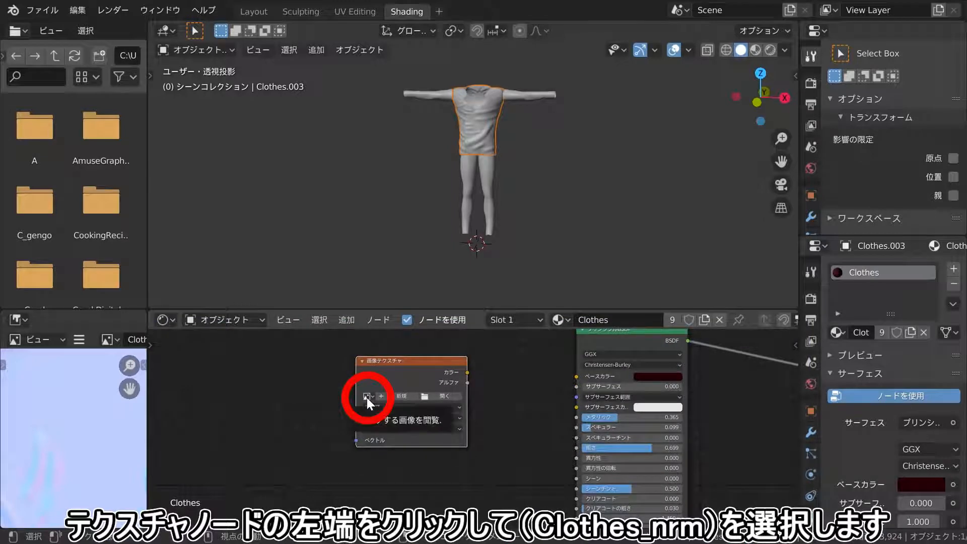
{"action": "left_click", "coordinate": [366, 396]}
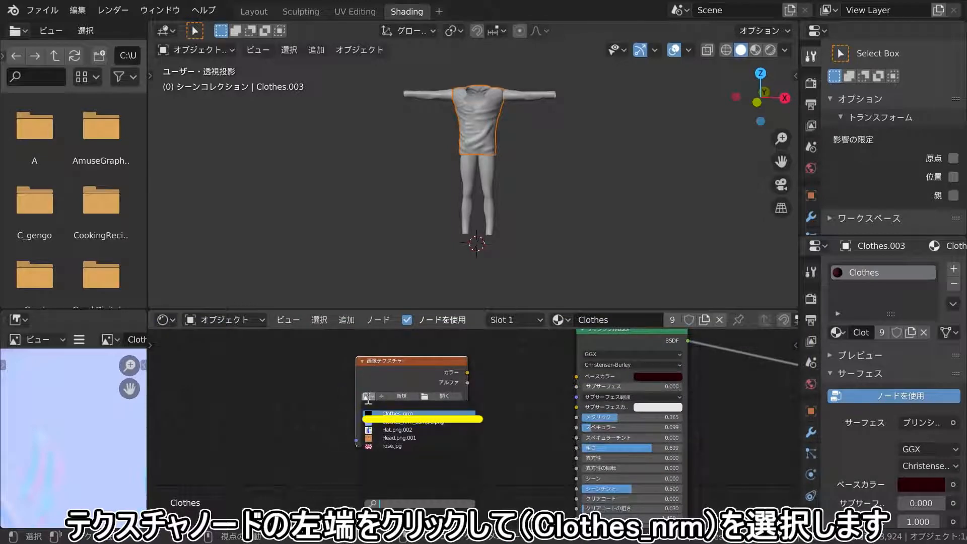
{"action": "left_click", "coordinate": [405, 411]}
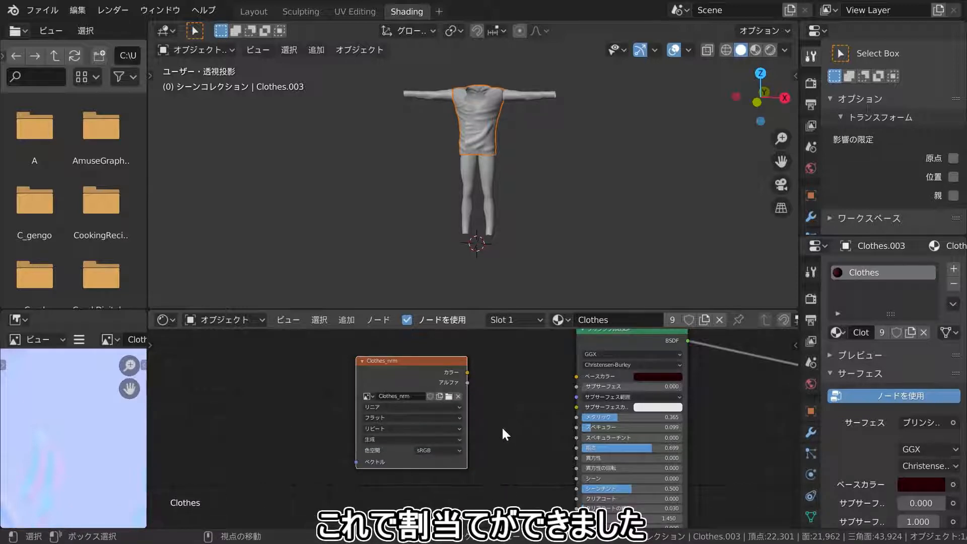
{"action": "scroll", "coordinate": [502, 429], "scroll_direction": "down", "scroll_amount": 1}
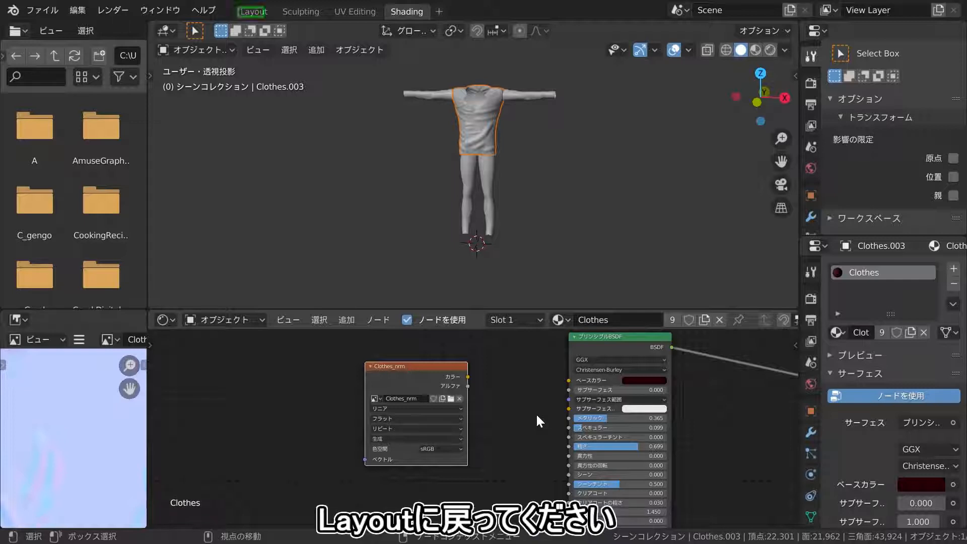
Return to the Layout workspace and select the high-poly clothes object
{"action": "left_click", "coordinate": [257, 12]}
{"action": "left_click", "coordinate": [490, 173]}
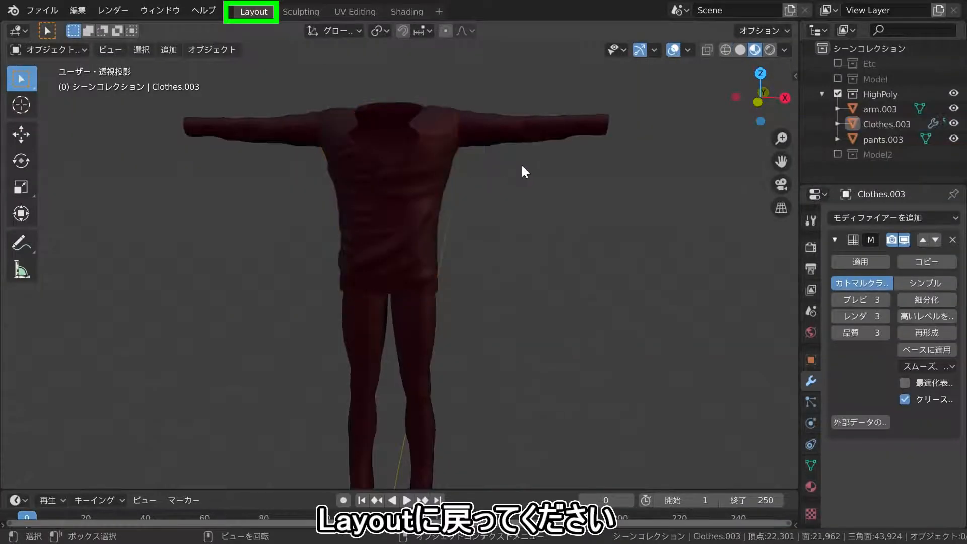
{"action": "mouse_move", "coordinate": [523, 166]}
{"action": "middle_mouse_down"}
{"action": "mouse_move", "coordinate": [470, 176]}
{"action": "mouse_move", "coordinate": [518, 175]}
{"action": "middle_mouse_up"}
{"action": "scroll", "coordinate": [518, 174], "scroll_direction": "up", "scroll_amount": 3}
{"action": "scroll", "coordinate": [598, 195], "scroll_direction": "down", "scroll_amount": 2}
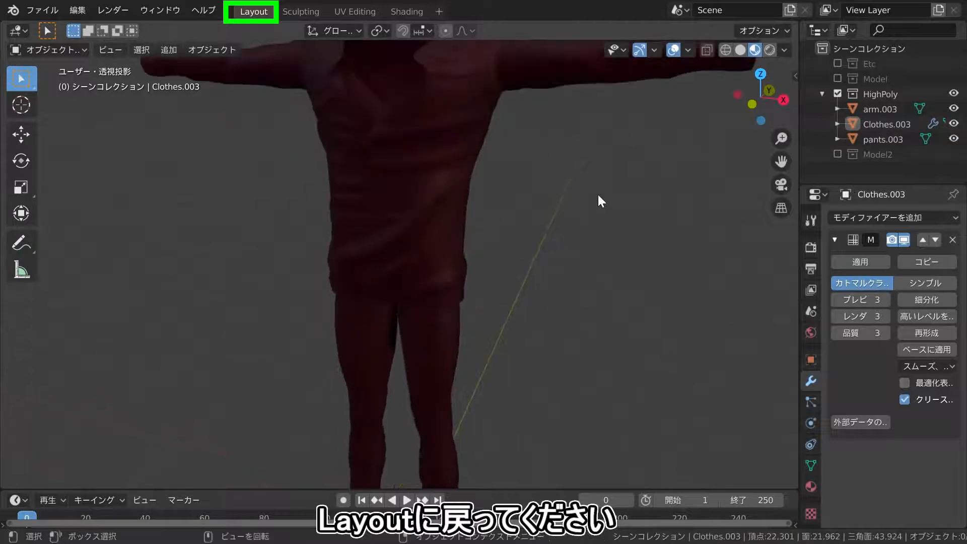
{"action": "left_click", "coordinate": [439, 195]}
{"action": "scroll", "coordinate": [449, 193], "scroll_direction": "down", "scroll_amount": 4}
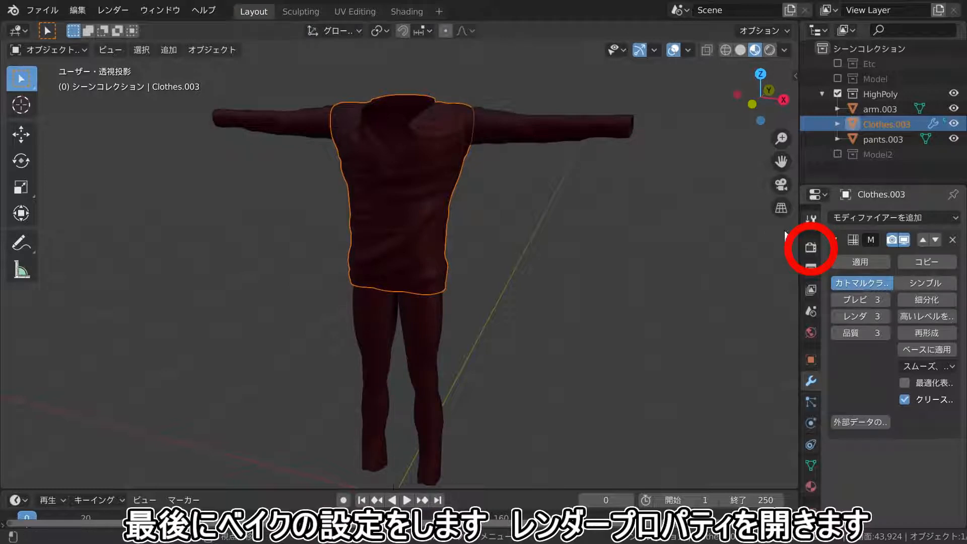
Set the scene's render engine to Cycles and expand its Bake settings
{"action": "left_click", "coordinate": [808, 245]}
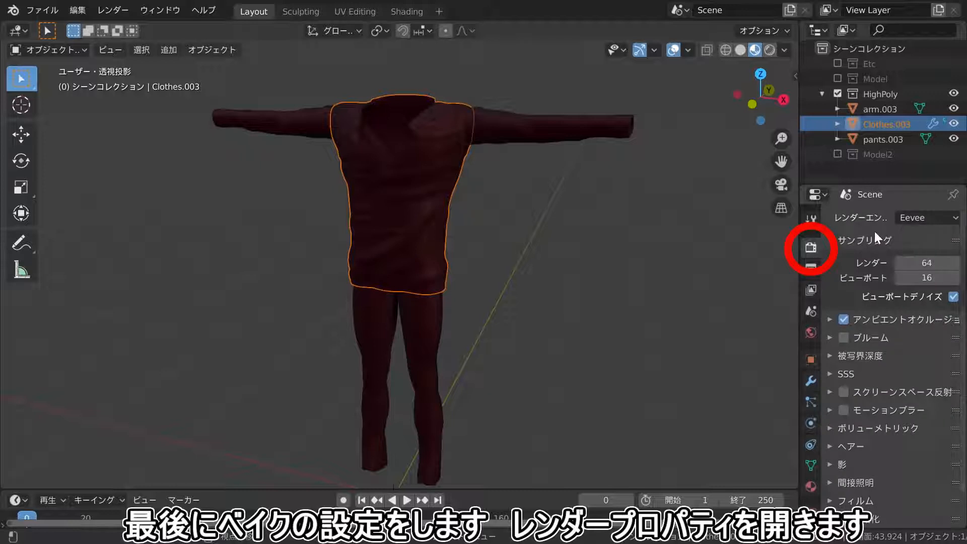
{"action": "left_click", "coordinate": [915, 217]}
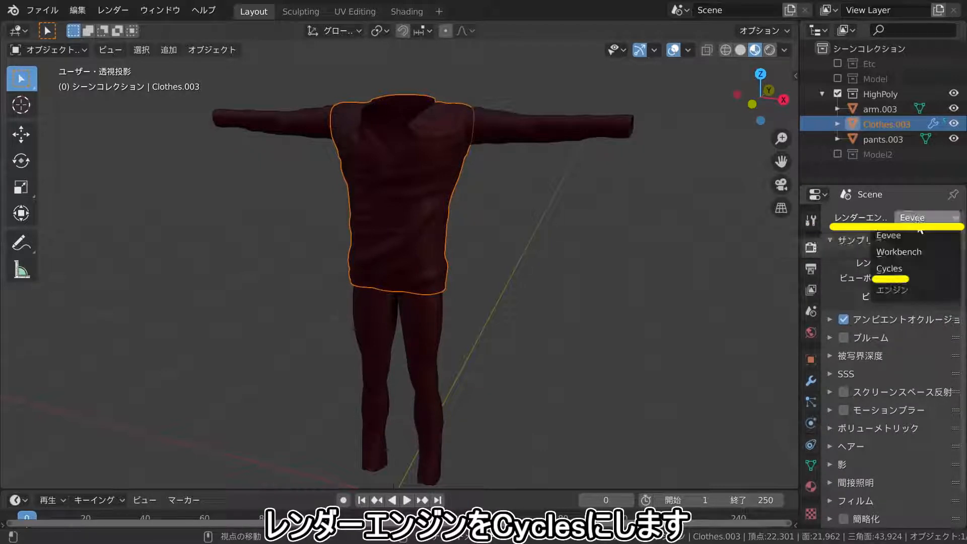
{"action": "left_click", "coordinate": [914, 271]}
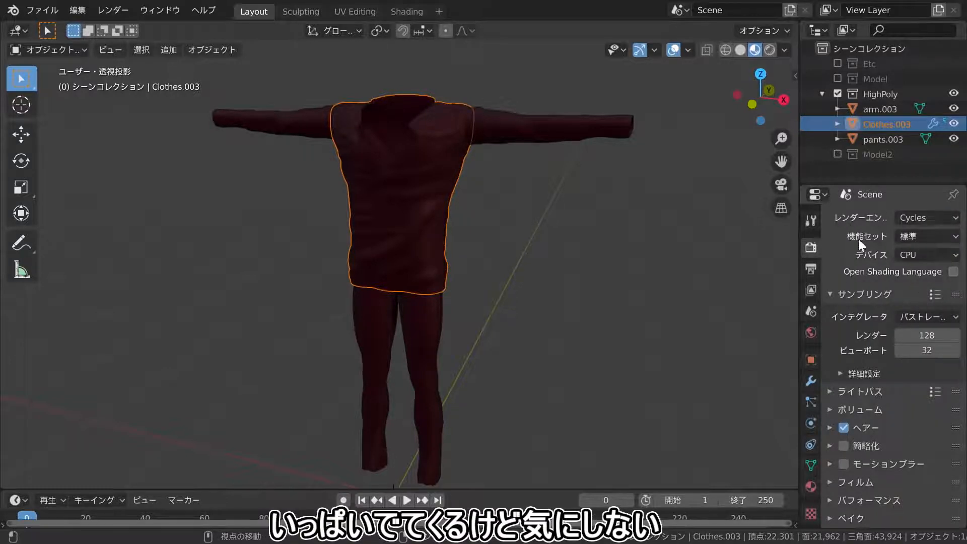
{"action": "scroll", "coordinate": [877, 285], "scroll_direction": "down", "scroll_amount": 2}
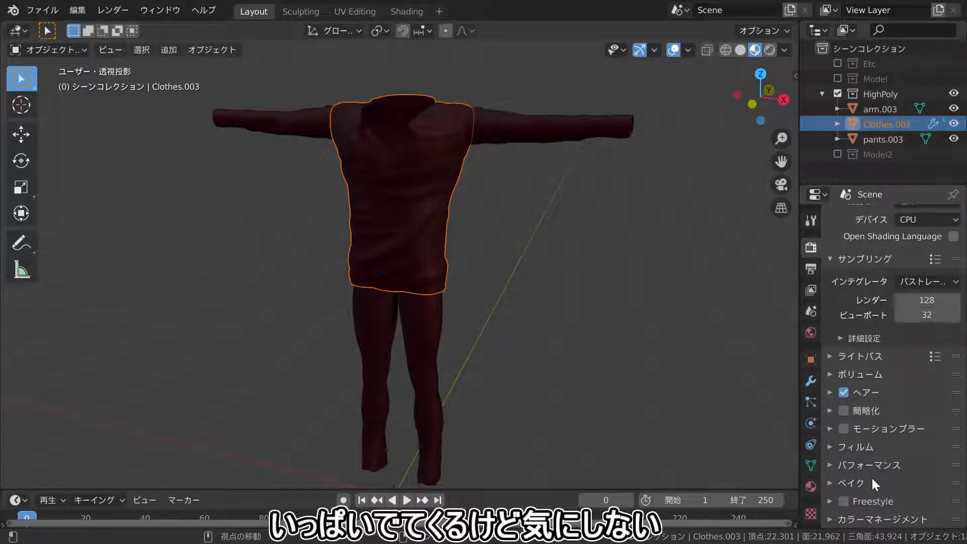
{"action": "left_click", "coordinate": [851, 482]}
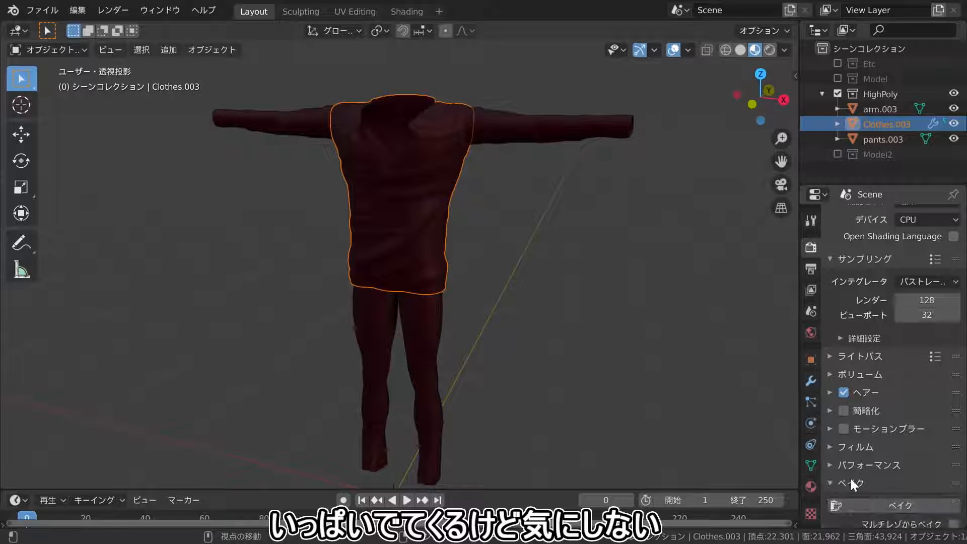
{"action": "scroll", "coordinate": [899, 414], "scroll_direction": "down", "scroll_amount": 8}
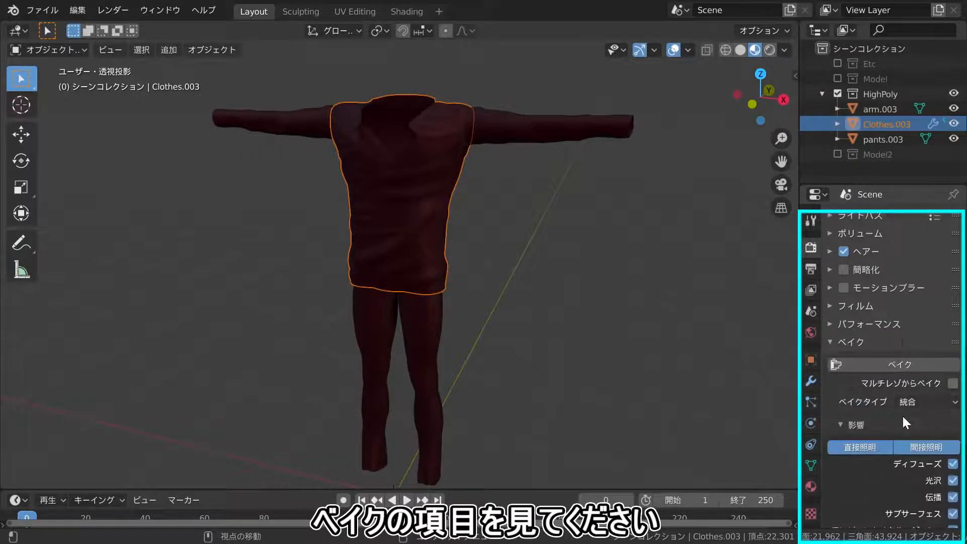
Set the bake type to Normal and bake the selected high-poly clothes into the Clothes_nrm image
{"action": "scroll", "coordinate": [902, 410], "scroll_direction": "down", "scroll_amount": 5}
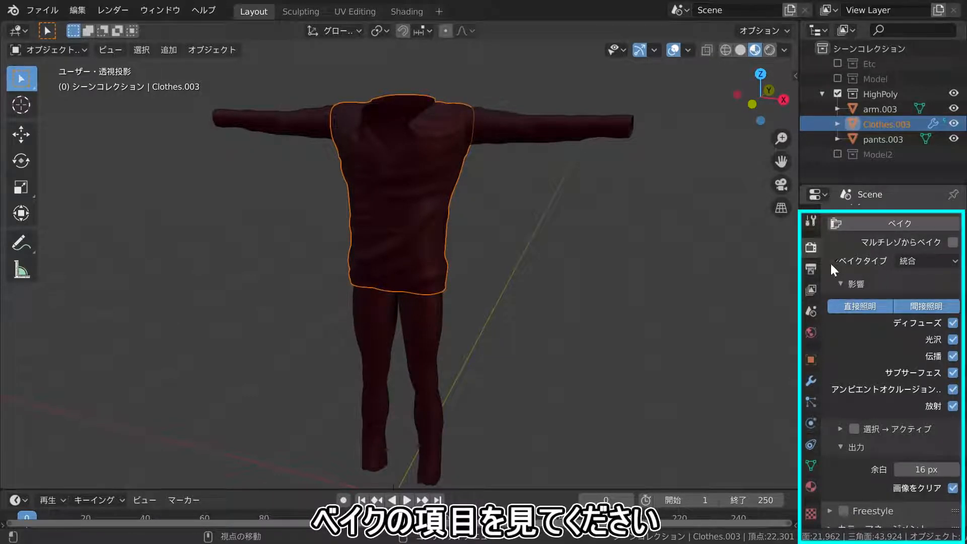
{"action": "left_click", "coordinate": [932, 262]}
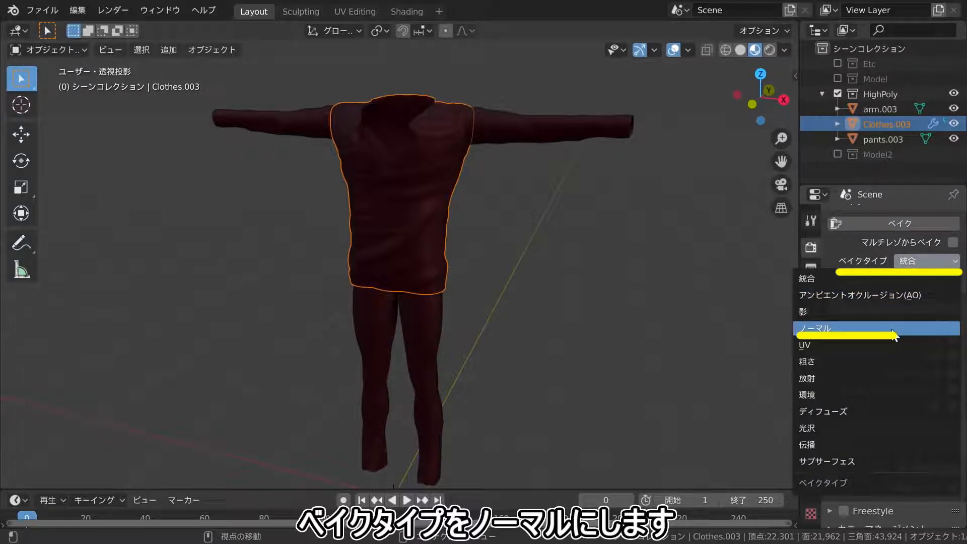
{"action": "left_click", "coordinate": [893, 332]}
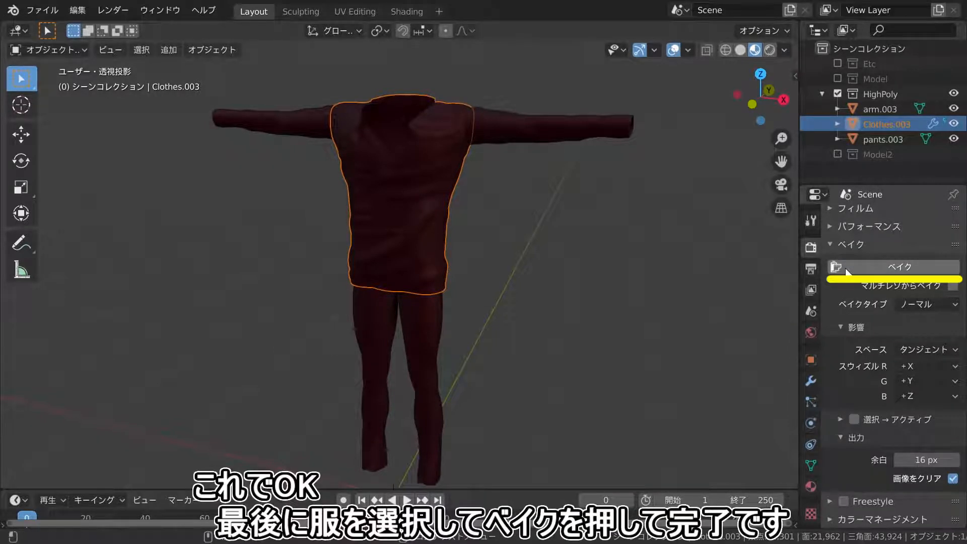
{"action": "left_click", "coordinate": [845, 267]}
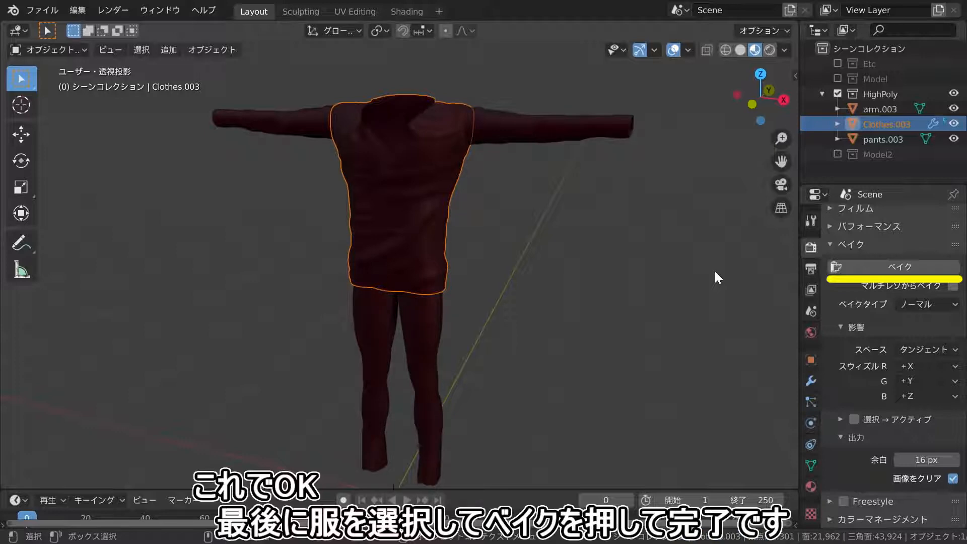
Switch to the UV Editing workspace and examine the baked normal map against the clothes' UV islands
{"action": "left_click", "coordinate": [371, 14]}
{"action": "scroll", "coordinate": [220, 267], "scroll_direction": "up", "scroll_amount": 4}
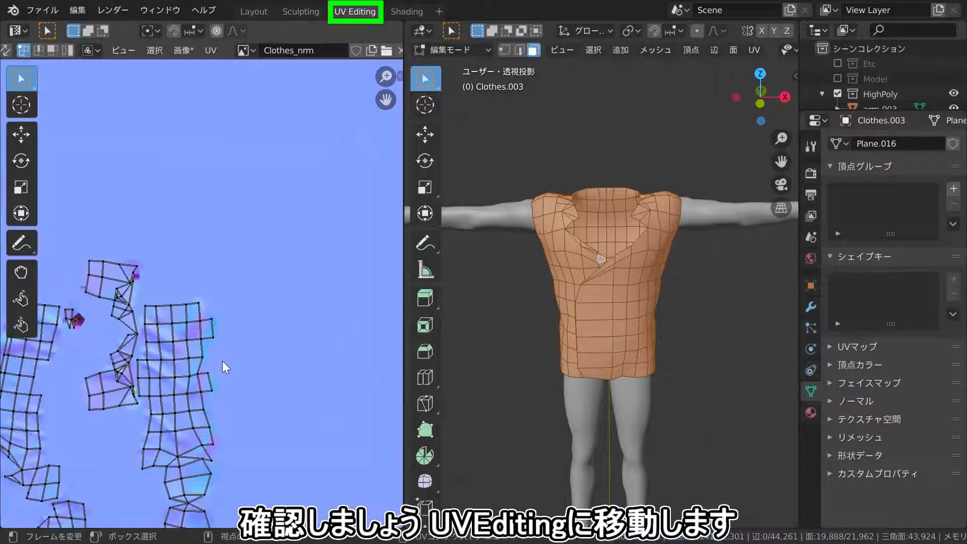
{"action": "middle_click_drag", "start_coordinate": [254, 310], "coordinate": [348, 179]}
{"action": "scroll", "coordinate": [313, 206], "scroll_direction": "down", "scroll_amount": 3}
{"action": "scroll", "coordinate": [216, 322], "scroll_direction": "up", "scroll_amount": 3}
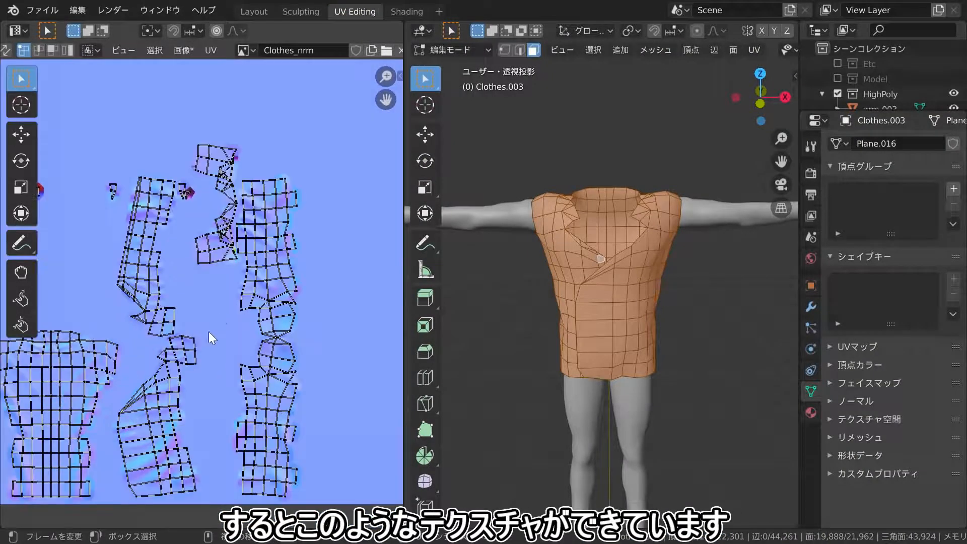
{"action": "middle_click_drag", "start_coordinate": [241, 319], "coordinate": [280, 276]}
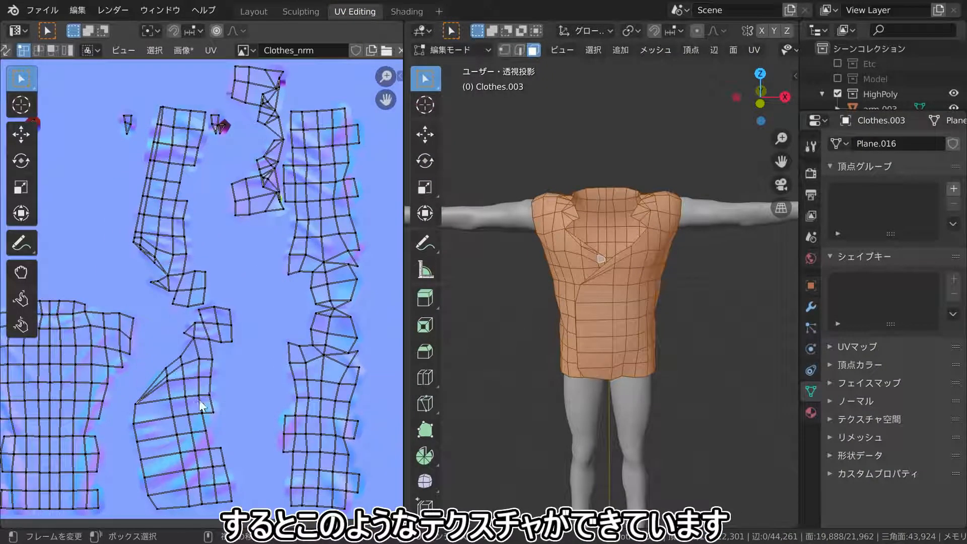
{"action": "scroll", "coordinate": [326, 315], "scroll_direction": "down", "scroll_amount": 4}
Save the baked image as Clothes_nrm.png in PNG format in the Practice2 folder
{"action": "left_click", "coordinate": [183, 51]}
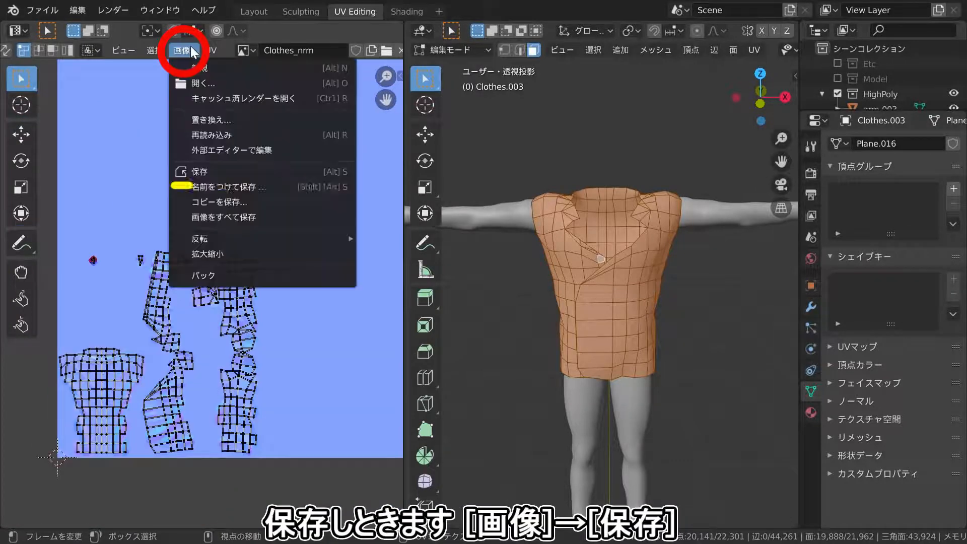
{"action": "left_click", "coordinate": [199, 173]}
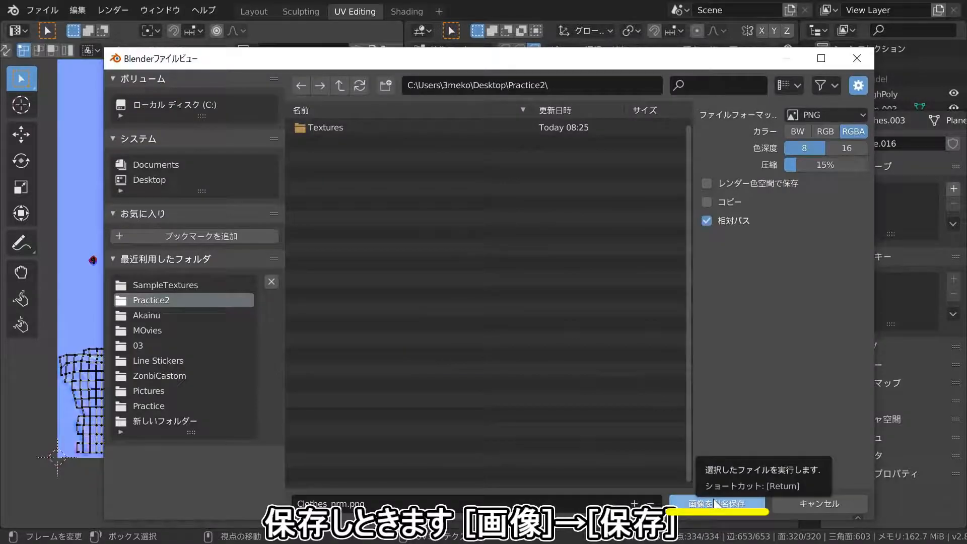
{"action": "left_click", "coordinate": [715, 502]}
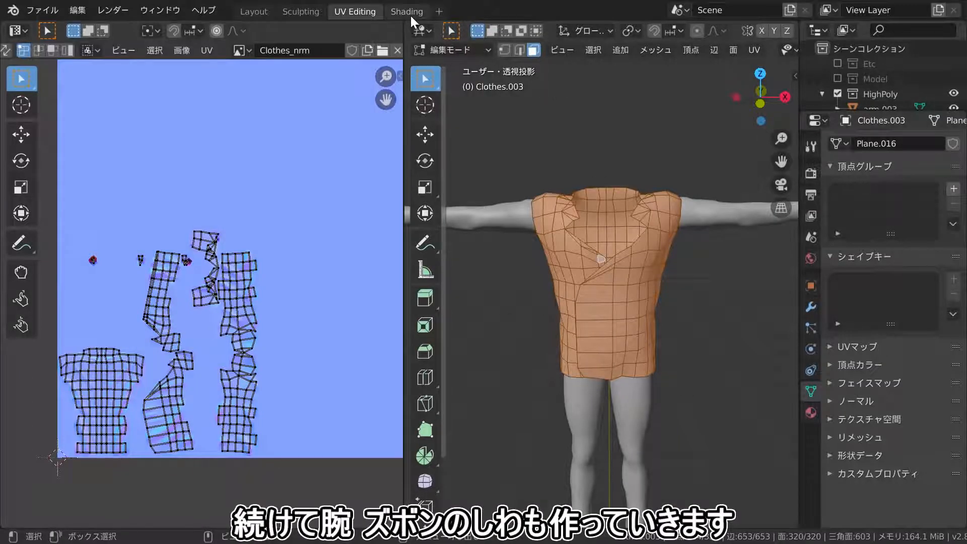
Return to the Layout workspace and give the high-poly arms a Multiresolution modifier subdivided three times
{"action": "left_click", "coordinate": [275, 14]}
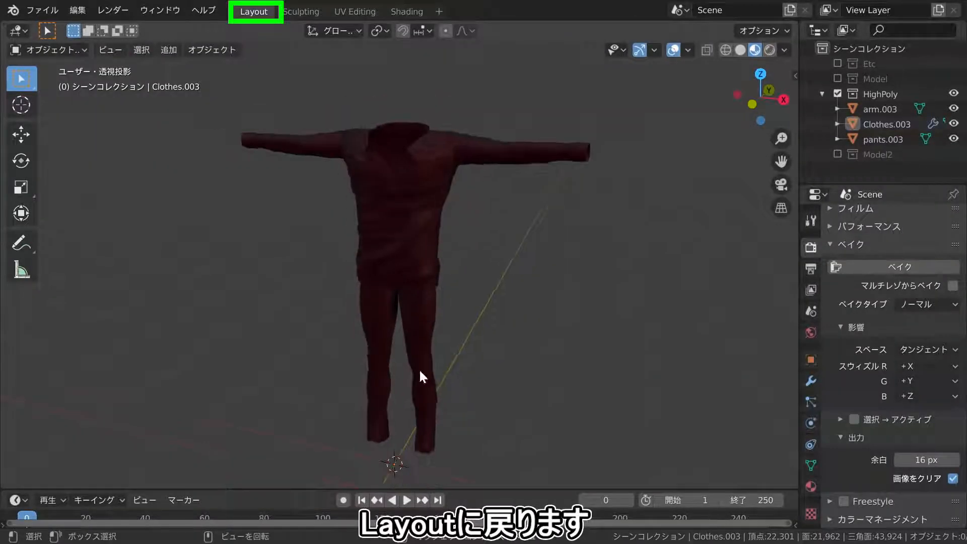
{"action": "left_click", "coordinate": [555, 148]}
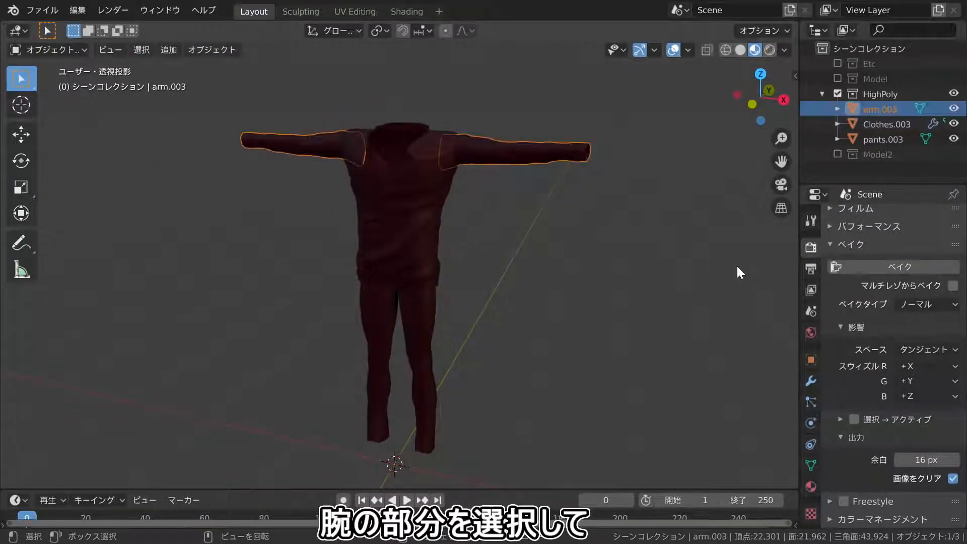
{"action": "scroll", "coordinate": [715, 212], "scroll_direction": "up", "scroll_amount": 1}
{"action": "left_click", "coordinate": [810, 381]}
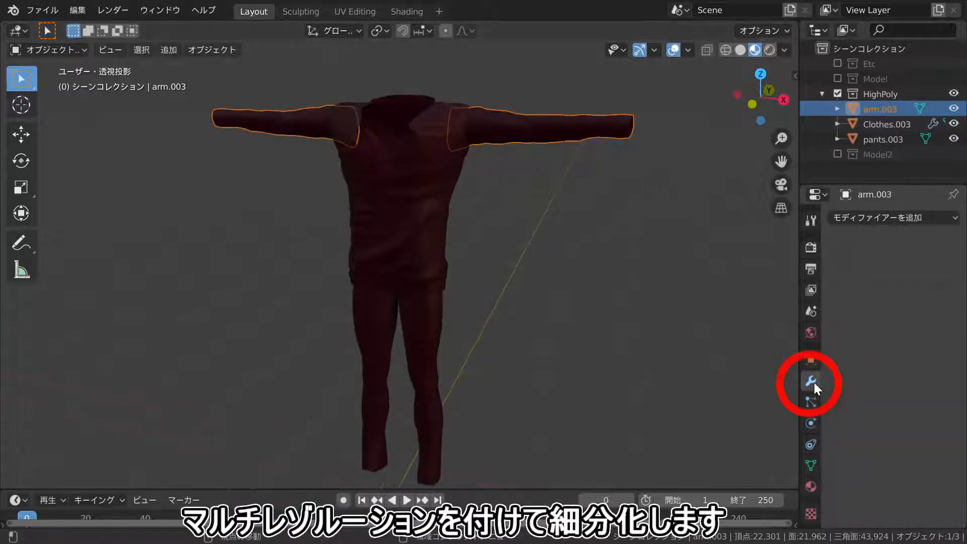
{"action": "left_click", "coordinate": [875, 215]}
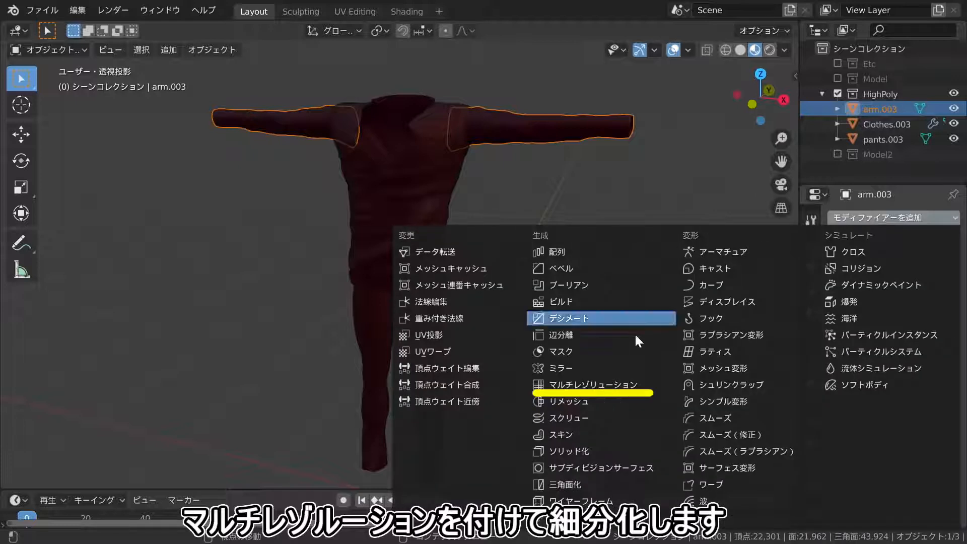
{"action": "left_click", "coordinate": [619, 383]}
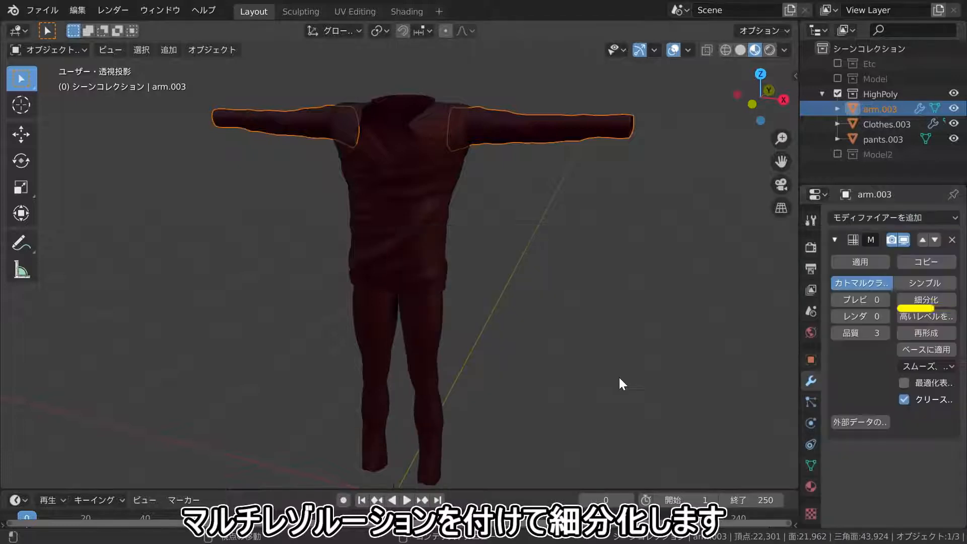
{"action": "left_click", "coordinate": [926, 299]}
{"action": "left_click", "coordinate": [933, 300]}
{"action": "left_click", "coordinate": [935, 300]}
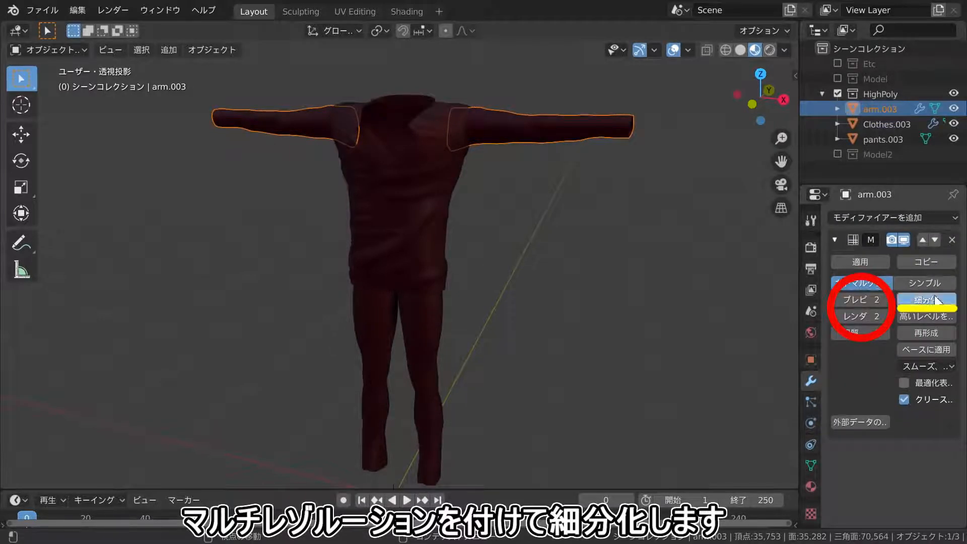
Switch to the Sculpting workspace and sculpt cloth wrinkles along both high-poly arms
{"action": "mouse_move", "coordinate": [542, 139]}
{"action": "middle_mouse_down"}
{"action": "mouse_move", "coordinate": [557, 185]}
{"action": "mouse_move", "coordinate": [459, 141]}
{"action": "middle_mouse_up"}
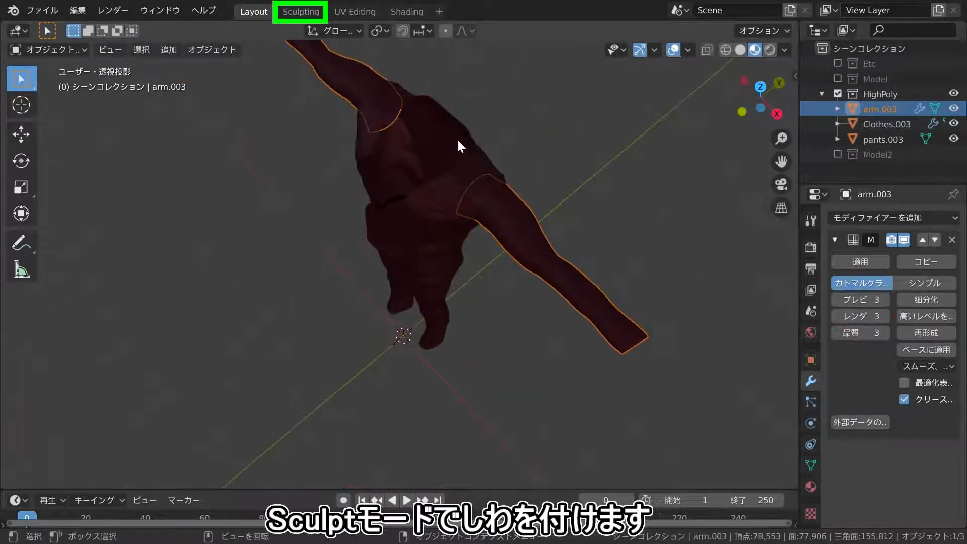
{"action": "left_click", "coordinate": [301, 12]}
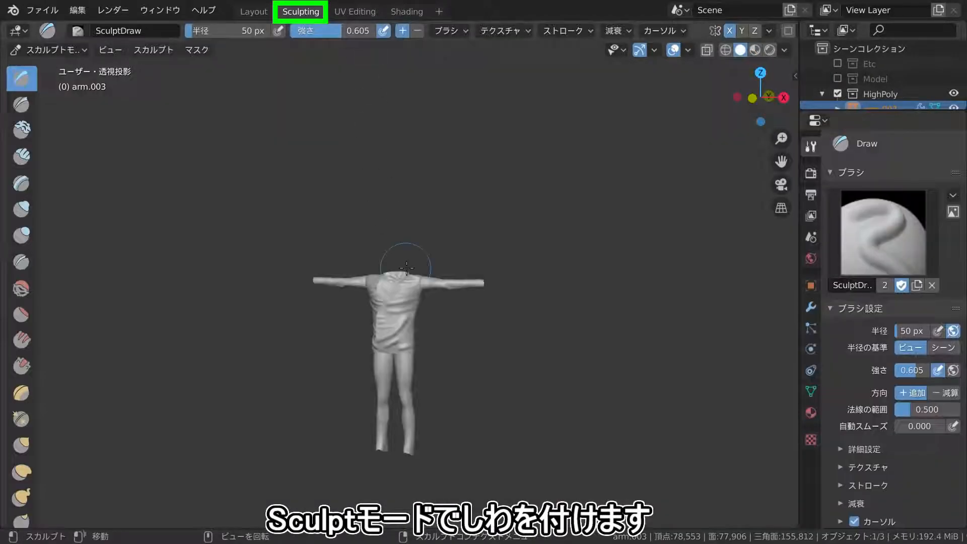
{"action": "middle_click", "coordinate": [425, 277], "text": "alt"}
{"action": "scroll", "coordinate": [425, 273], "scroll_direction": "up", "scroll_amount": 5}
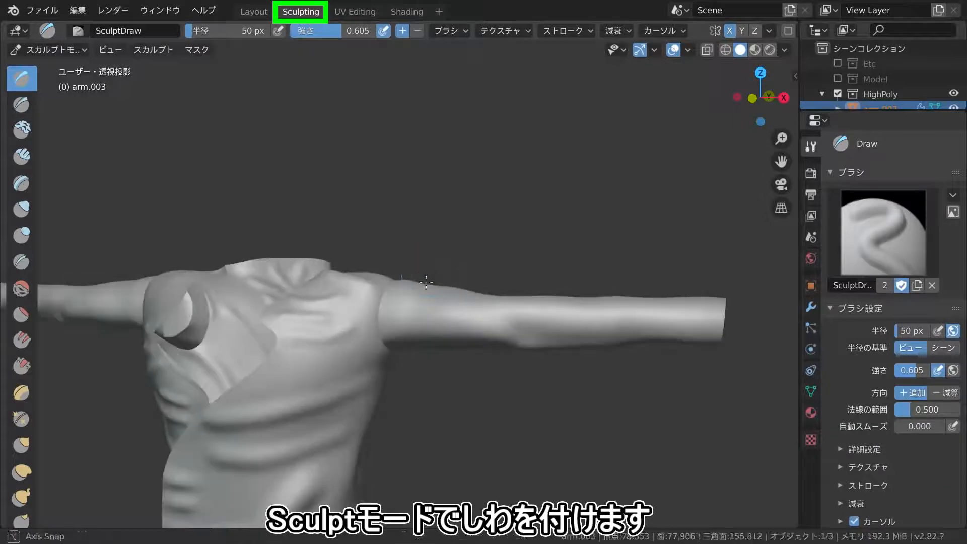
{"action": "scroll", "coordinate": [425, 282], "scroll_direction": "up", "scroll_amount": 3}
{"action": "middle_click_drag", "start_coordinate": [425, 283], "coordinate": [397, 319]}
{"action": "middle_click_drag", "start_coordinate": [554, 337], "coordinate": [216, 262]}
{"action": "scroll", "coordinate": [282, 332], "scroll_direction": "down", "scroll_amount": 3}
{"action": "scroll", "coordinate": [282, 322], "scroll_direction": "up", "scroll_amount": 4}
{"action": "scroll", "coordinate": [465, 342], "scroll_direction": "down", "scroll_amount": 4}
{"action": "scroll", "coordinate": [212, 252], "scroll_direction": "down", "scroll_amount": 4}
{"action": "middle_click_drag", "start_coordinate": [225, 221], "coordinate": [242, 212]}
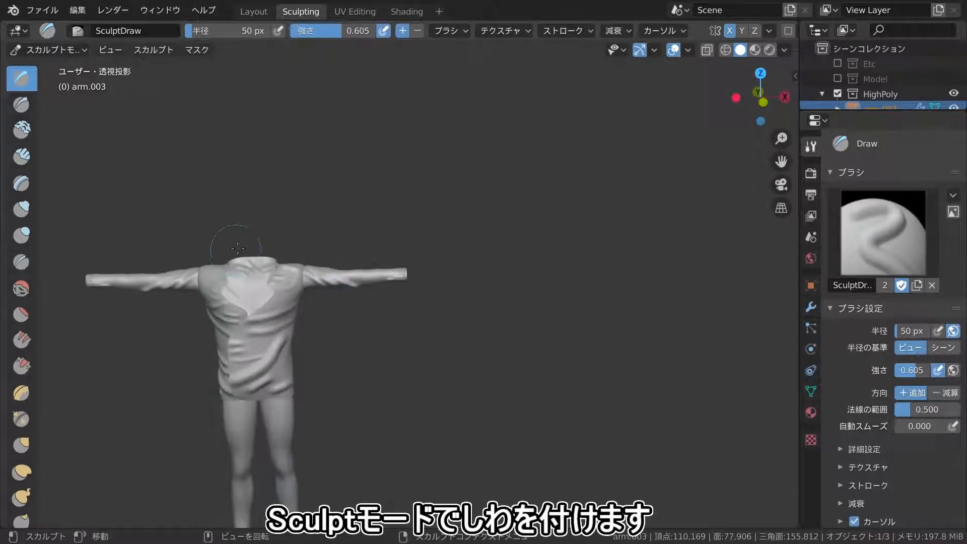
Switch to the UV Editing workspace and inspect where the arms' UV islands lie on the Clothes_nrm image
{"action": "left_click", "coordinate": [355, 11]}
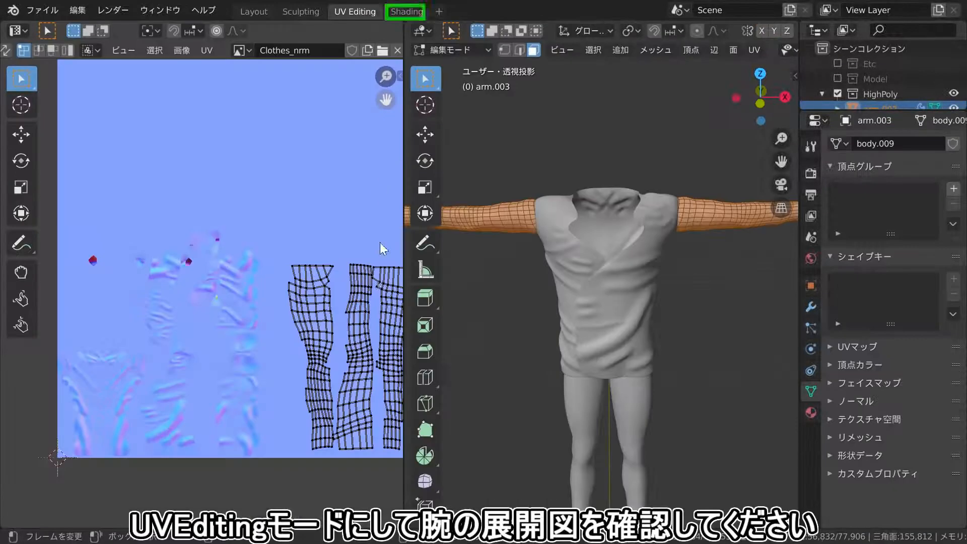
{"action": "scroll", "coordinate": [325, 273], "scroll_direction": "down", "scroll_amount": 3}
{"action": "scroll", "coordinate": [302, 272], "scroll_direction": "up", "scroll_amount": 4}
{"action": "scroll", "coordinate": [313, 270], "scroll_direction": "down", "scroll_amount": 2}
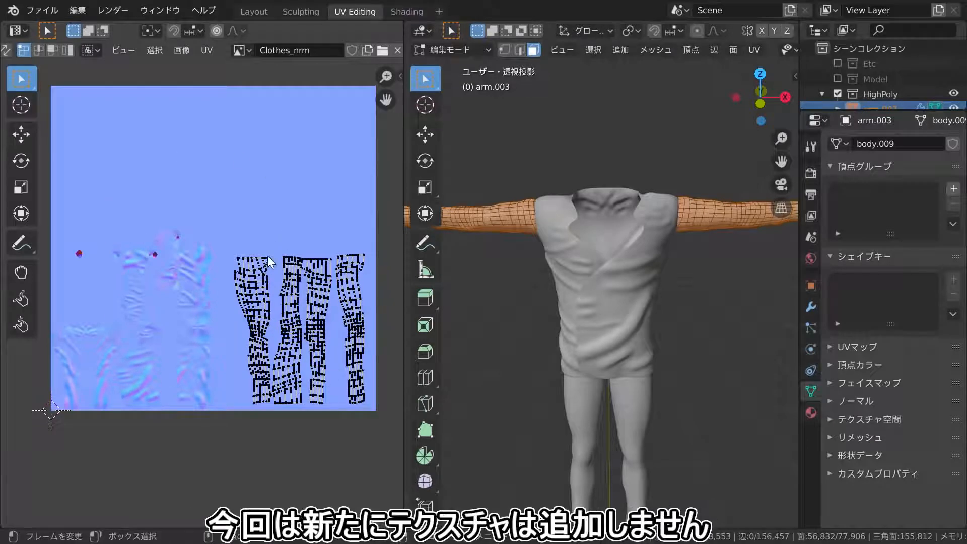
{"action": "scroll", "coordinate": [139, 372], "scroll_direction": "up", "scroll_amount": 2}
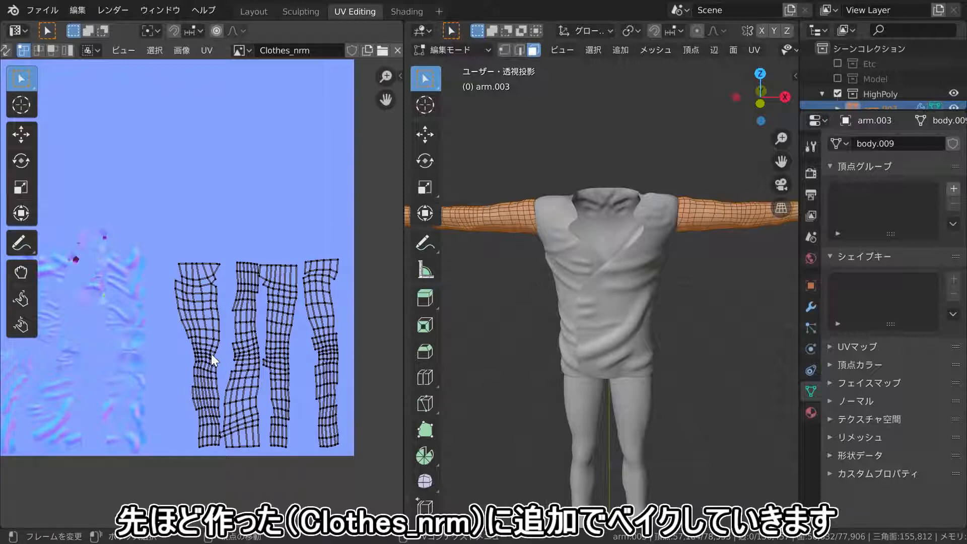
{"action": "scroll", "coordinate": [227, 347], "scroll_direction": "down", "scroll_amount": 4}
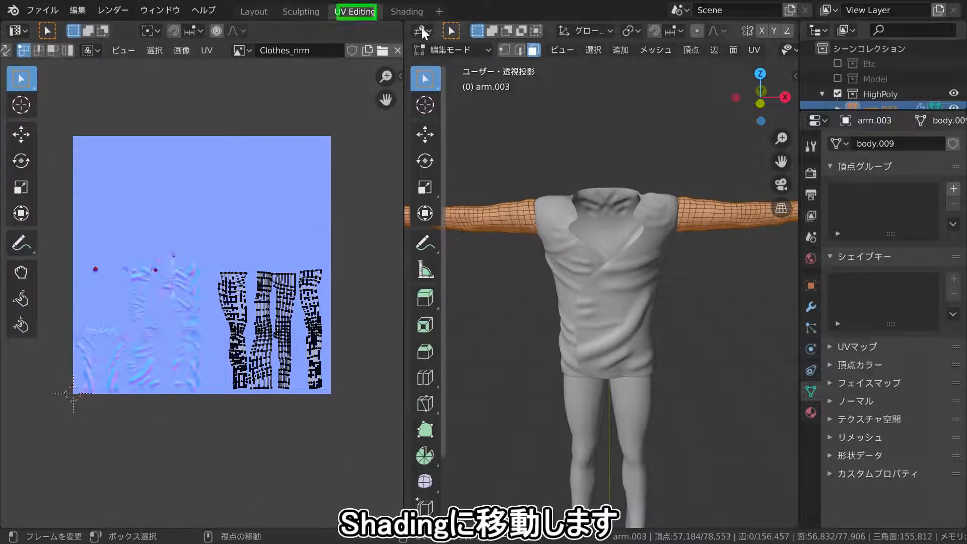
Switch to the Shading workspace and check the Clothes_nrm Image Texture node in the arms' Clothes material
{"action": "left_click", "coordinate": [418, 7]}
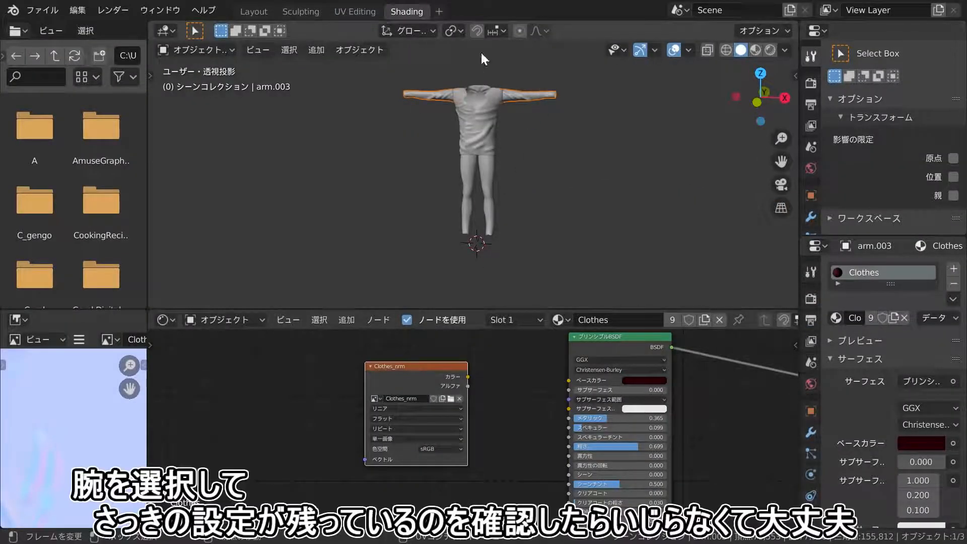
{"action": "scroll", "coordinate": [504, 409], "scroll_direction": "down", "scroll_amount": 2}
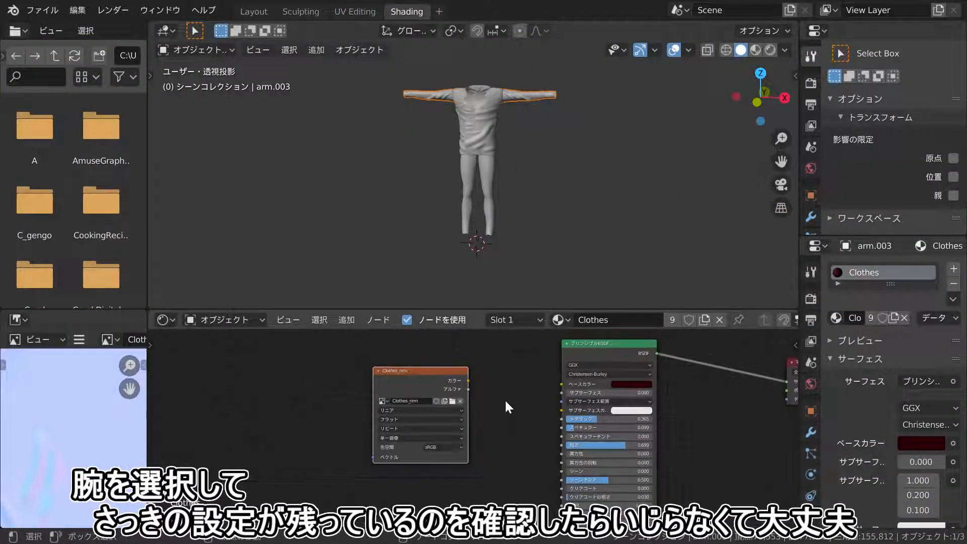
{"action": "scroll", "coordinate": [507, 399], "scroll_direction": "up", "scroll_amount": 3}
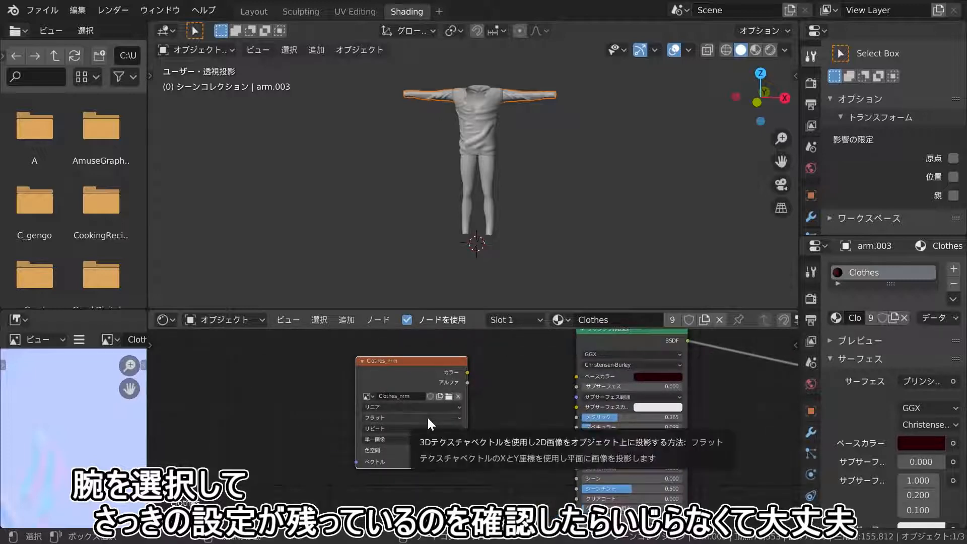
Return to the Layout workspace, disable clearing the image in the bake output, and bake the arms' normals into Clothes_nrm
{"action": "left_click", "coordinate": [254, 12]}
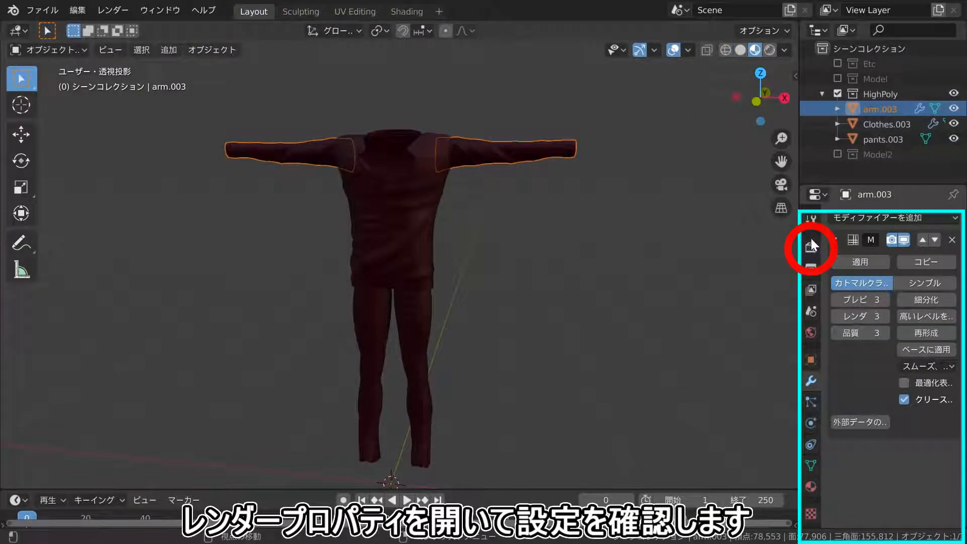
{"action": "left_click", "coordinate": [812, 252]}
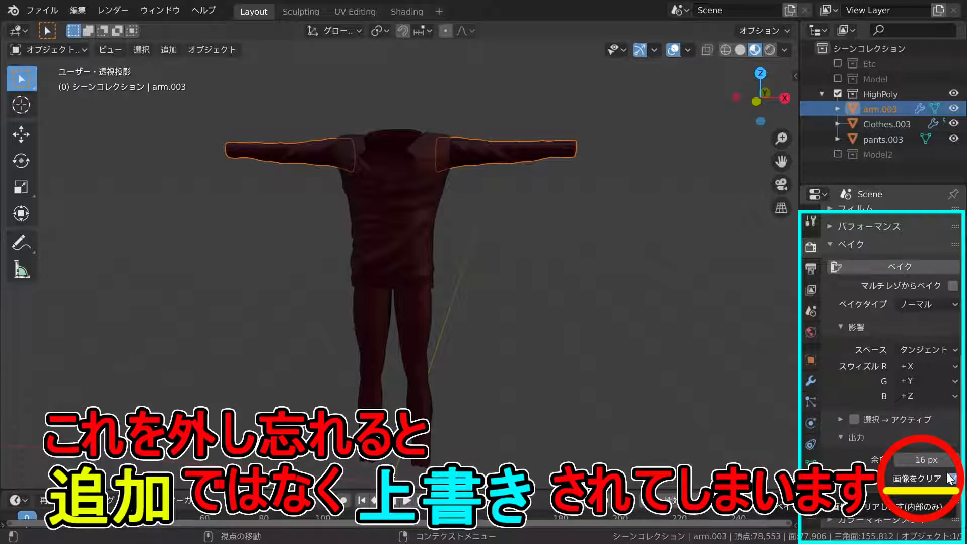
{"action": "left_click", "coordinate": [949, 475]}
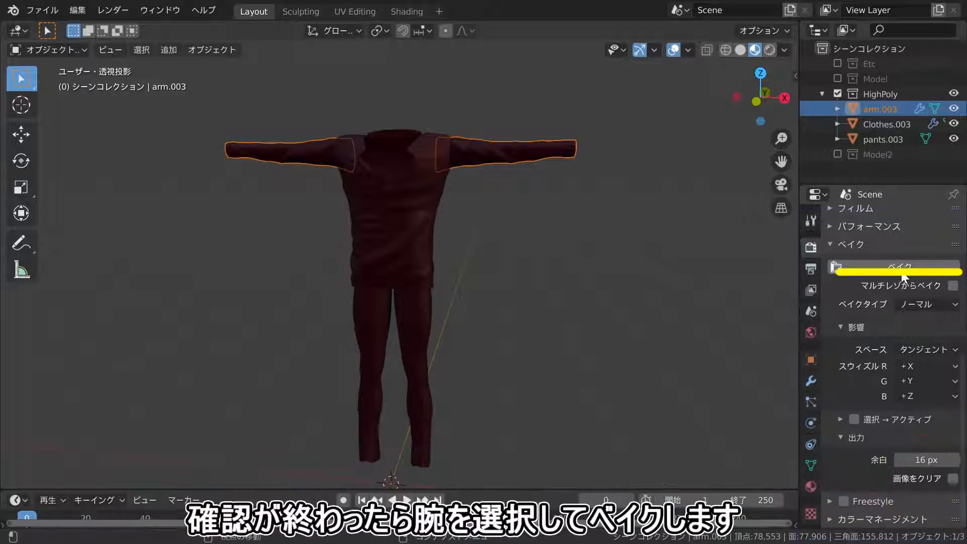
{"action": "left_click", "coordinate": [903, 274]}
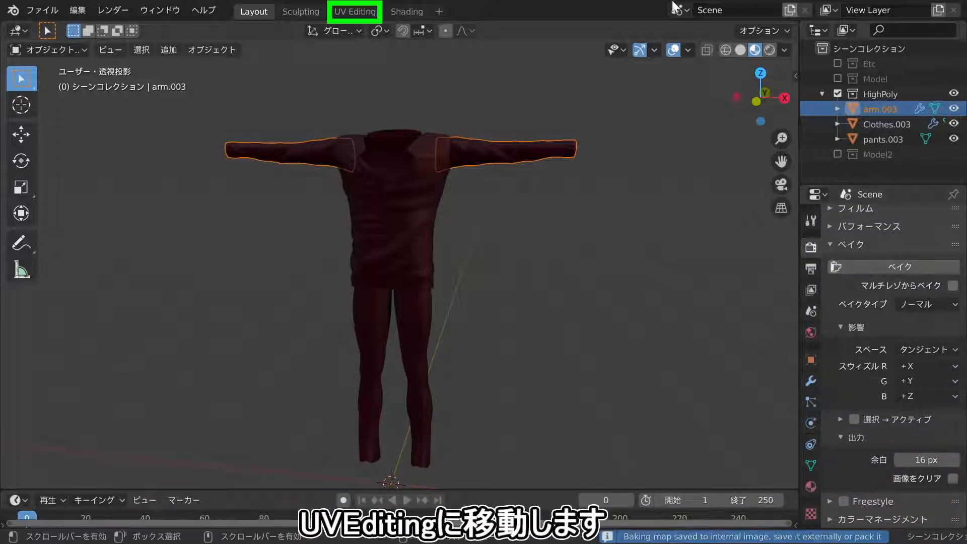
Switch to the UV Editing workspace and examine the arm wrinkles baked into the Clothes_nrm image
{"action": "left_click", "coordinate": [373, 12]}
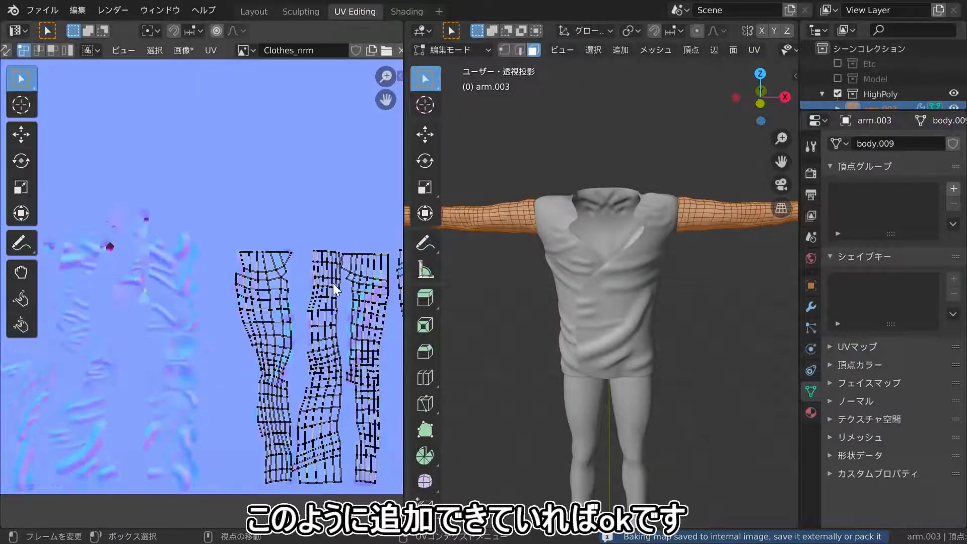
{"action": "scroll", "coordinate": [322, 277], "scroll_direction": "down", "scroll_amount": 2}
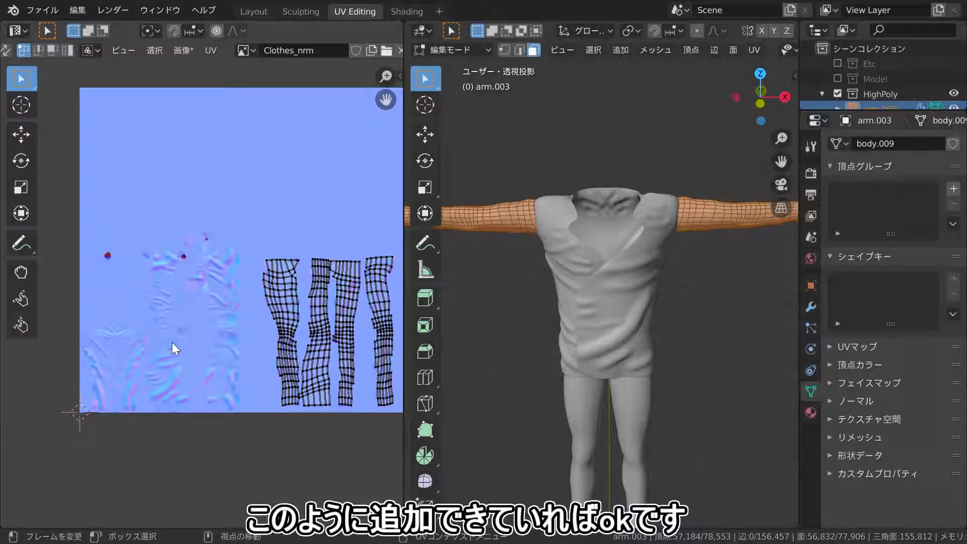
{"action": "scroll", "coordinate": [289, 338], "scroll_direction": "up", "scroll_amount": 4}
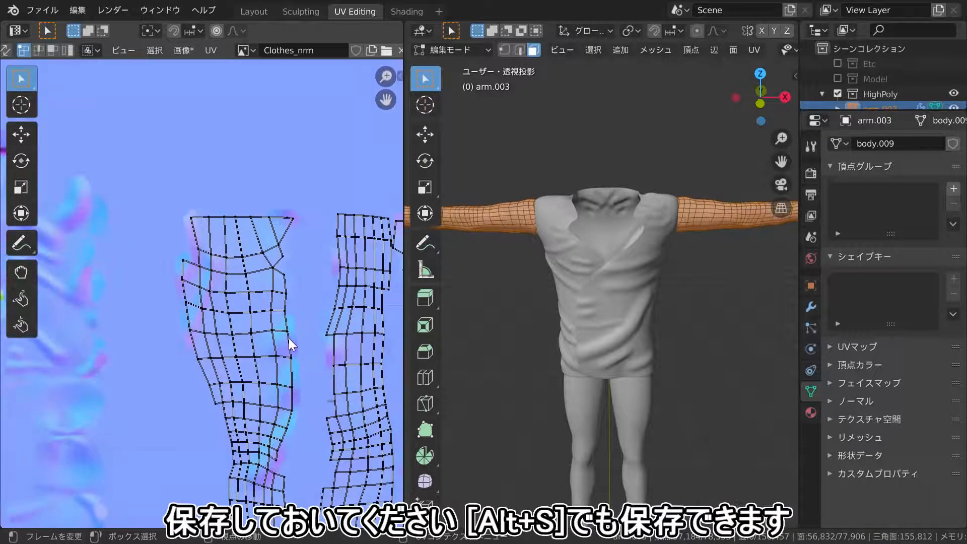
{"action": "middle_click_drag", "start_coordinate": [289, 337], "coordinate": [146, 310]}
{"action": "scroll", "coordinate": [146, 310], "scroll_direction": "down", "scroll_amount": 2}
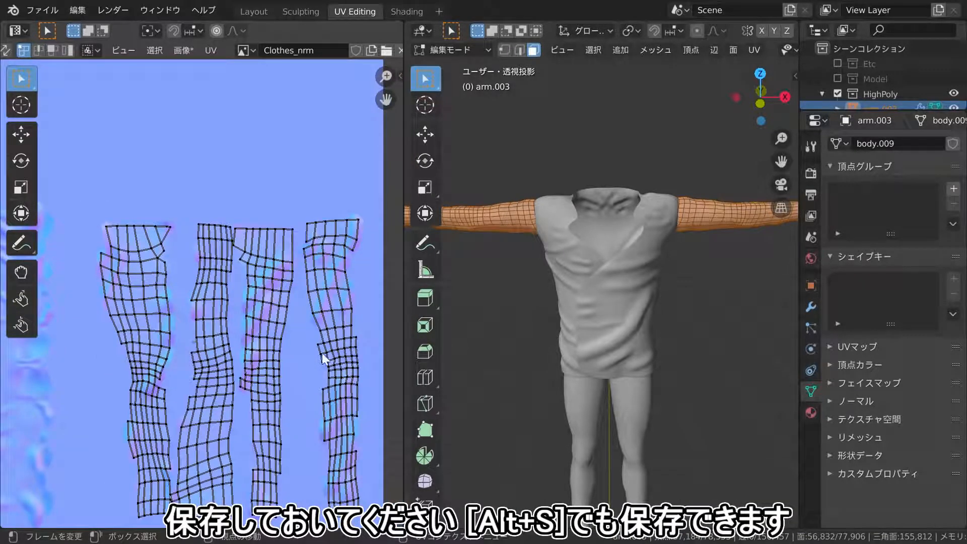
Save the Clothes_nrm image with the baked arm wrinkles
{"action": "key", "text": "Home"}
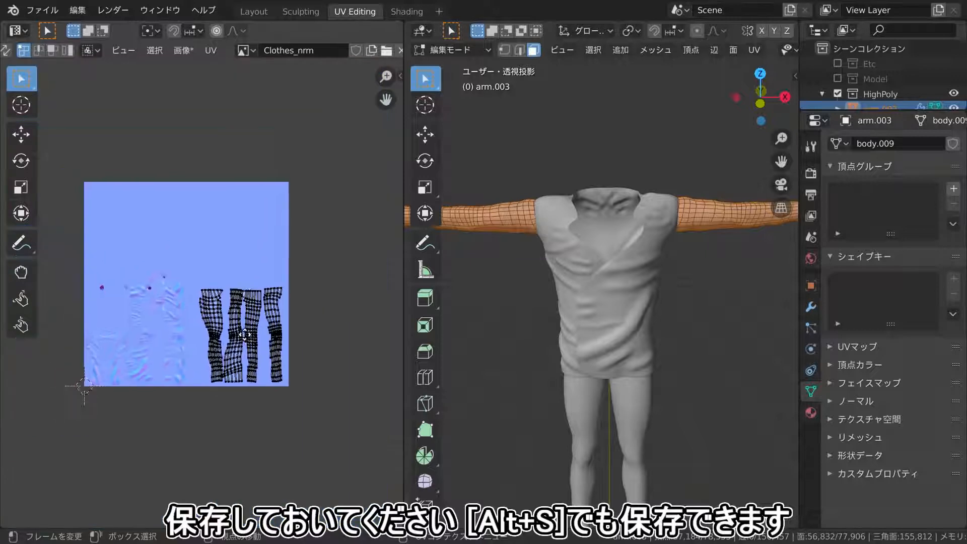
{"action": "left_click", "coordinate": [183, 47]}
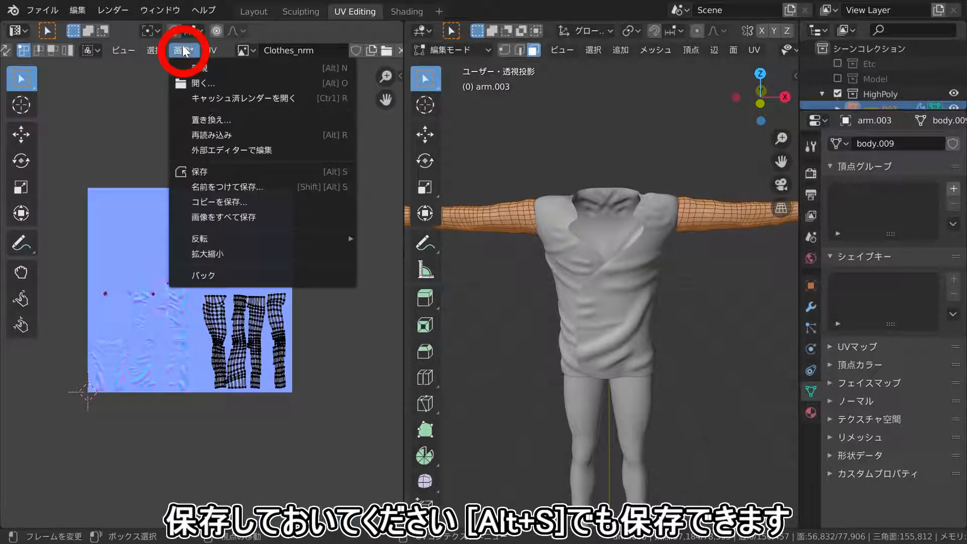
{"action": "left_click", "coordinate": [211, 171]}
Return to the Layout workspace and subdivide the mesh of the high-poly pants with their Multiresolution modifier
{"action": "left_click", "coordinate": [253, 11]}
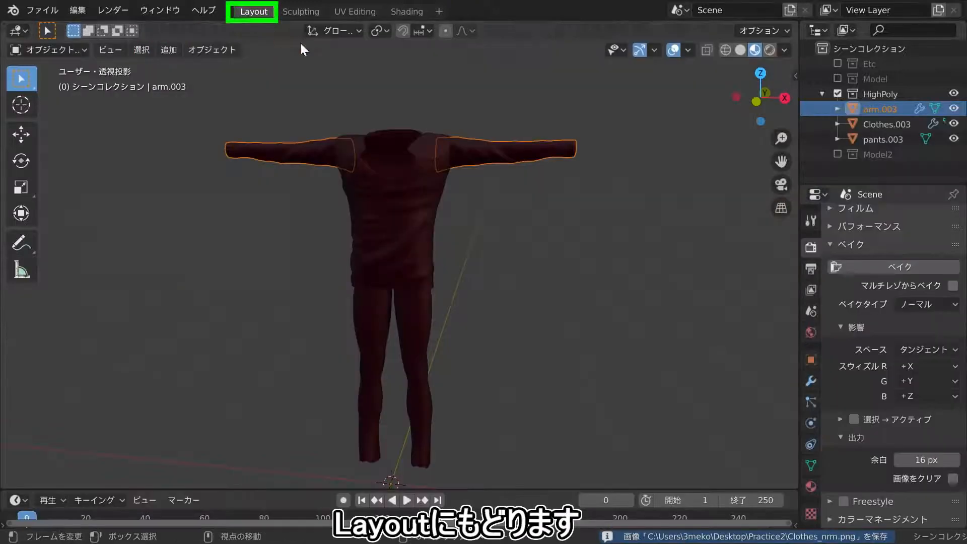
{"action": "left_click", "coordinate": [405, 313]}
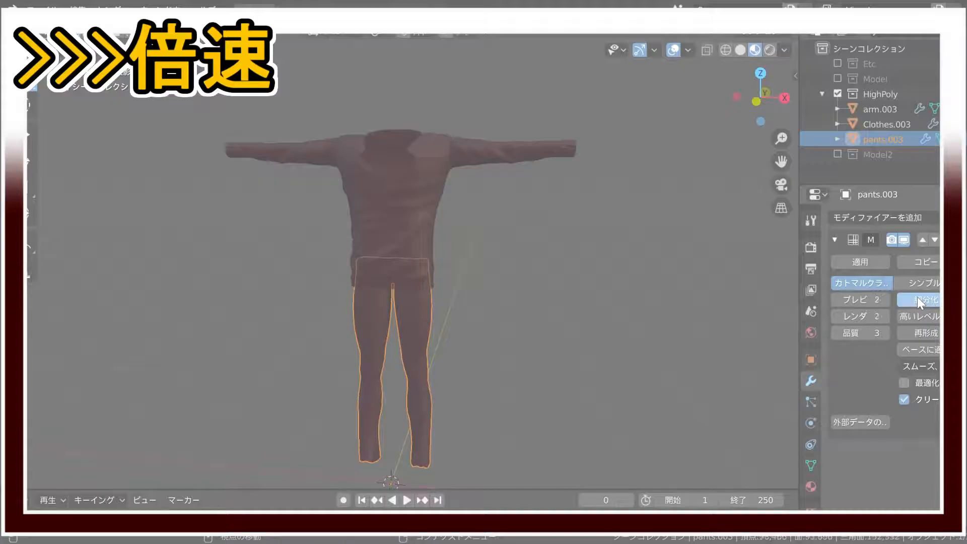
{"action": "left_click", "coordinate": [919, 302]}
Switch to the Sculpting workspace and sculpt cloth wrinkles around the thighs, knees and lower legs of the pants with the Draw brush
{"action": "left_click", "coordinate": [301, 11]}
{"action": "scroll", "coordinate": [328, 353], "scroll_direction": "up", "scroll_amount": 5}
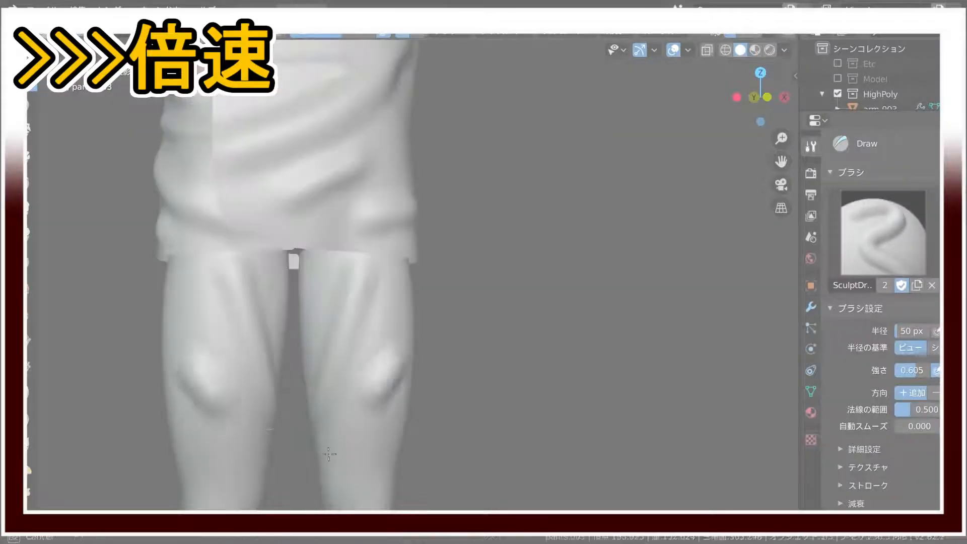
{"action": "middle_click_drag", "start_coordinate": [328, 454], "coordinate": [408, 146]}
{"action": "scroll", "coordinate": [421, 278], "scroll_direction": "down", "scroll_amount": 3}
{"action": "scroll", "coordinate": [371, 403], "scroll_direction": "up", "scroll_amount": 4}
{"action": "middle_click_drag", "start_coordinate": [371, 403], "coordinate": [434, 328]}
{"action": "scroll", "coordinate": [380, 300], "scroll_direction": "down", "scroll_amount": 3}
{"action": "scroll", "coordinate": [353, 302], "scroll_direction": "up", "scroll_amount": 4}
{"action": "scroll", "coordinate": [426, 210], "scroll_direction": "down", "scroll_amount": 4}
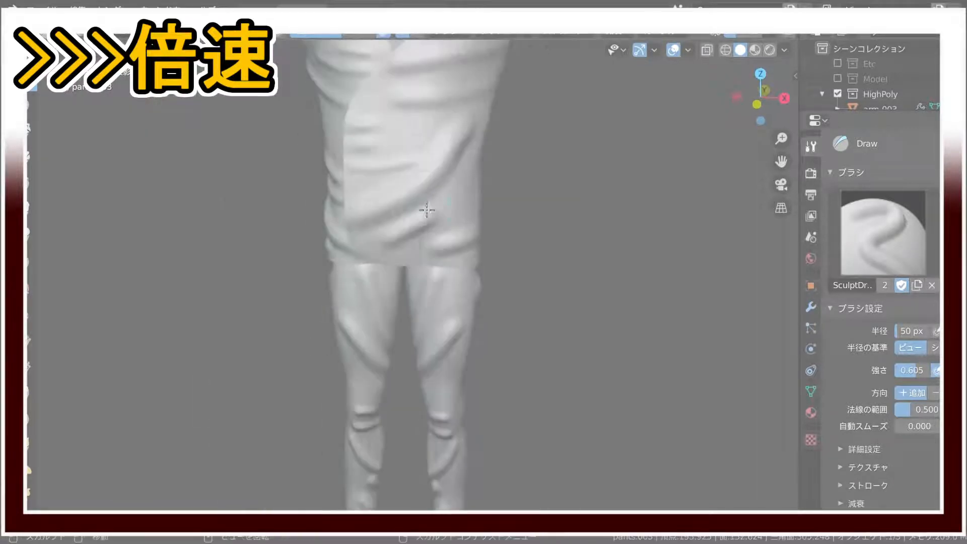
Isolate the pants in local view, sculpt additional wrinkles around the hips and crotch, and return to the full scene
{"action": "key", "text": "KP_Divide"}
{"action": "scroll", "coordinate": [376, 285], "scroll_direction": "up", "scroll_amount": 5}
{"action": "left_click_drag", "start_coordinate": [211, 232], "coordinate": [297, 322]}
{"action": "mouse_move", "coordinate": [297, 322]}
{"action": "middle_mouse_down"}
{"action": "mouse_move", "coordinate": [330, 388]}
{"action": "mouse_move", "coordinate": [433, 347]}
{"action": "mouse_move", "coordinate": [396, 348]}
{"action": "middle_mouse_up"}
{"action": "scroll", "coordinate": [433, 347], "scroll_direction": "down", "scroll_amount": 5}
{"action": "scroll", "coordinate": [396, 348], "scroll_direction": "down", "scroll_amount": 2}
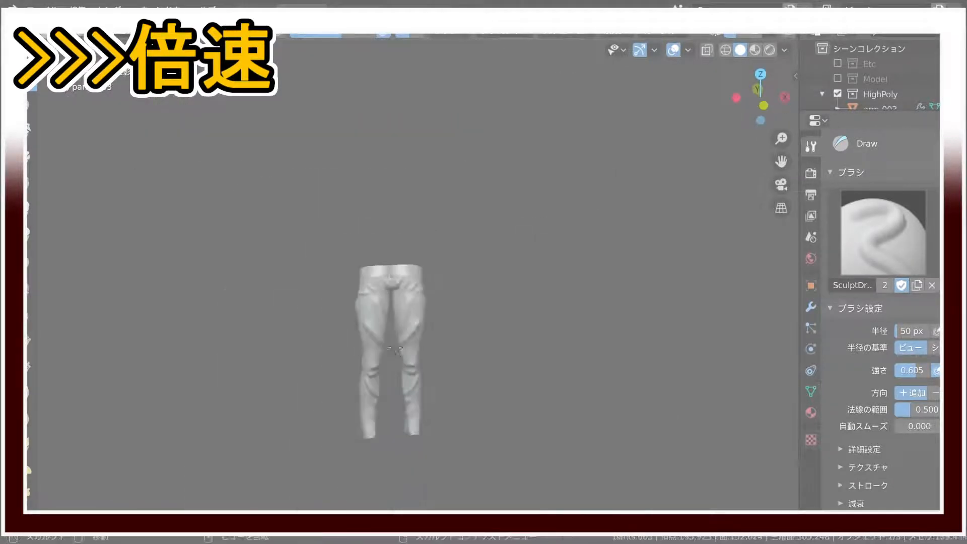
{"action": "key", "text": "KP_Divide"}
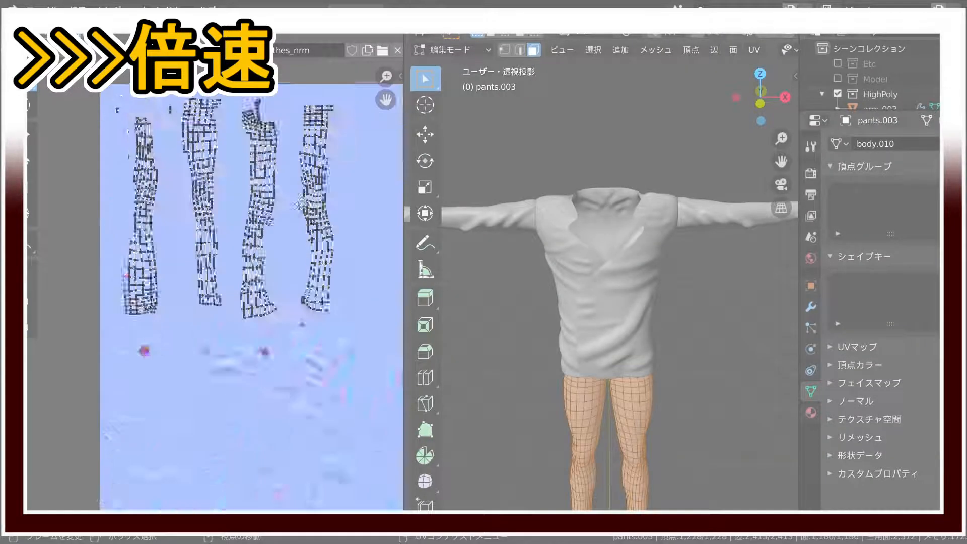
Inspect the pants' UV islands on the Clothes_nrm image and check the Clothes_nrm Image Texture node in their Clothes material
{"action": "scroll", "coordinate": [298, 203], "scroll_direction": "down", "scroll_amount": 2}
{"action": "middle_click_drag", "start_coordinate": [299, 203], "coordinate": [262, 243]}
{"action": "left_click", "coordinate": [414, 8]}
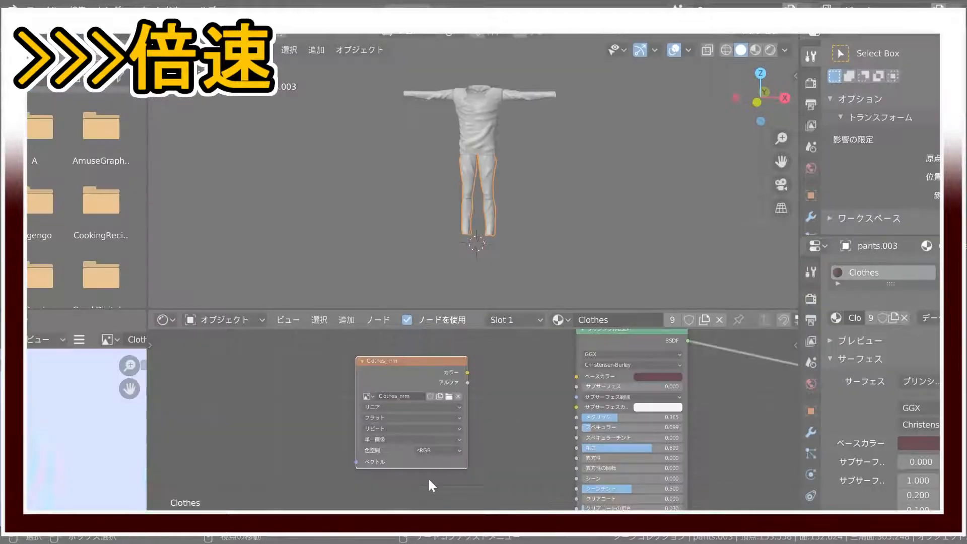
Return to the Layout workspace and bake the pants' normals into Clothes_nrm
{"action": "left_click", "coordinate": [255, 9]}
{"action": "middle_click_drag", "start_coordinate": [302, 86], "coordinate": [262, 90]}
{"action": "left_click", "coordinate": [811, 247]}
{"action": "left_click", "coordinate": [908, 267]}
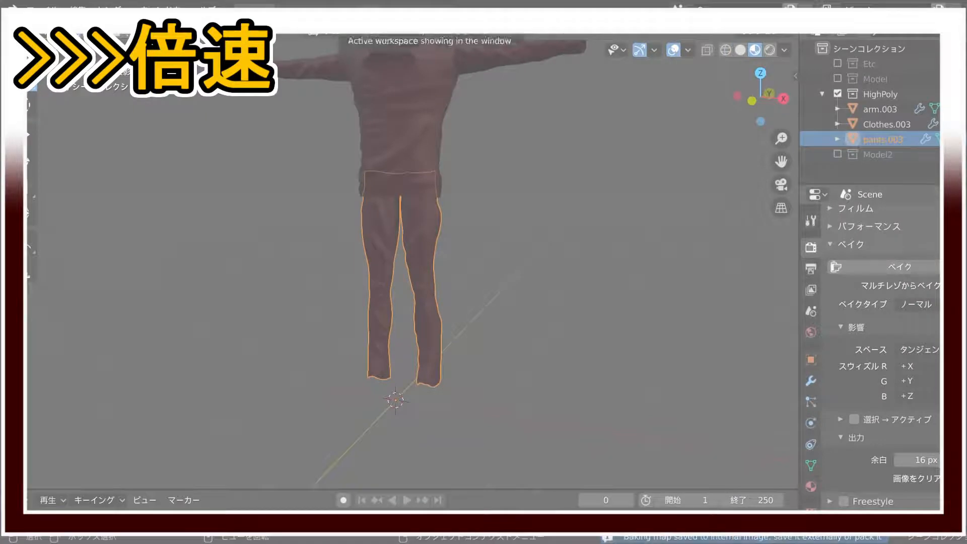
Switch to the UV Editing workspace and save the Clothes_nrm image with the baked pants wrinkles
{"action": "left_click", "coordinate": [355, 8]}
{"action": "left_click", "coordinate": [182, 50]}
{"action": "left_click", "coordinate": [201, 172]}
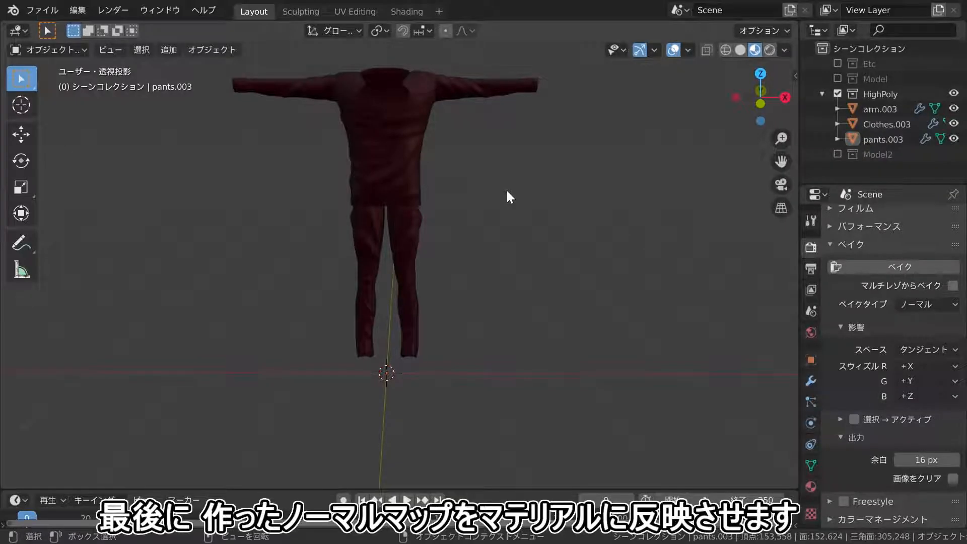
Exclude the HighPoly collection from the view layer and enable the Model collection instead
{"action": "left_click", "coordinate": [834, 94]}
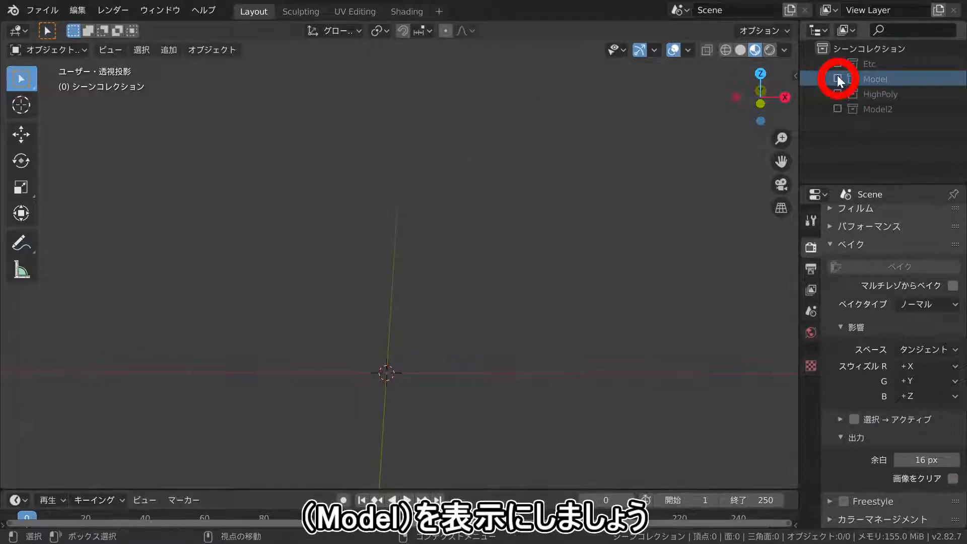
{"action": "left_click", "coordinate": [838, 75]}
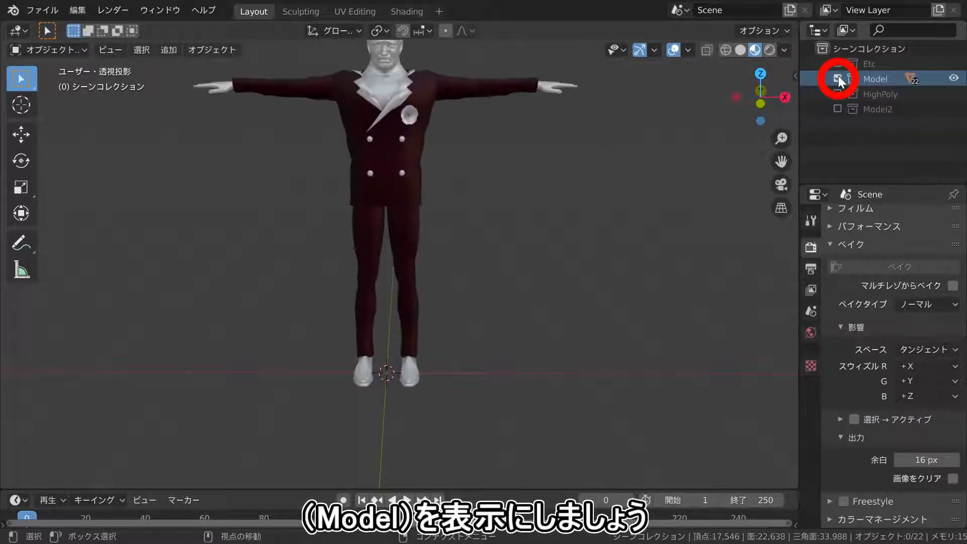
Switch to the Shading workspace and display the character in Material Preview shading
{"action": "left_click", "coordinate": [407, 11]}
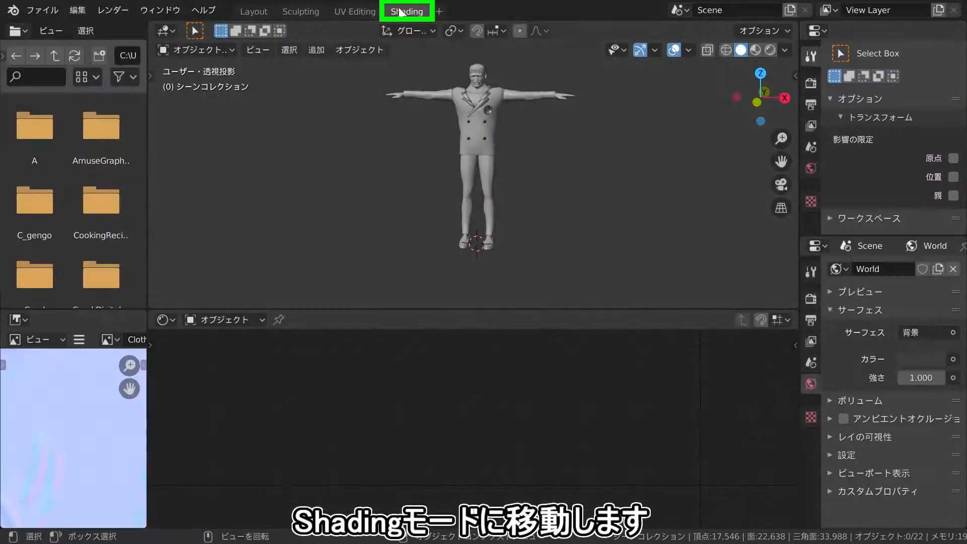
{"action": "middle_click_drag", "start_coordinate": [491, 143], "coordinate": [485, 188]}
{"action": "scroll", "coordinate": [489, 187], "scroll_direction": "up", "scroll_amount": 2}
{"action": "key", "text": "z"}
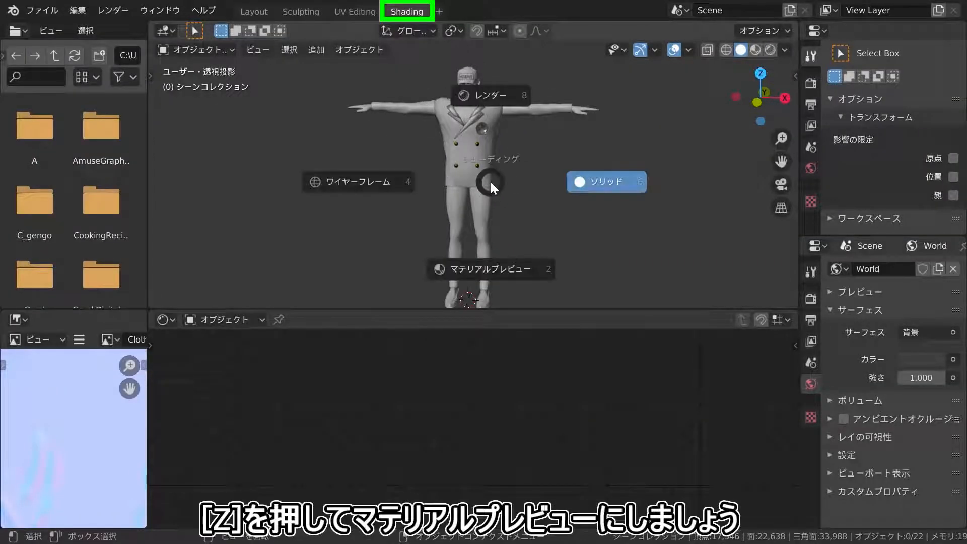
{"action": "left_click", "coordinate": [488, 215]}
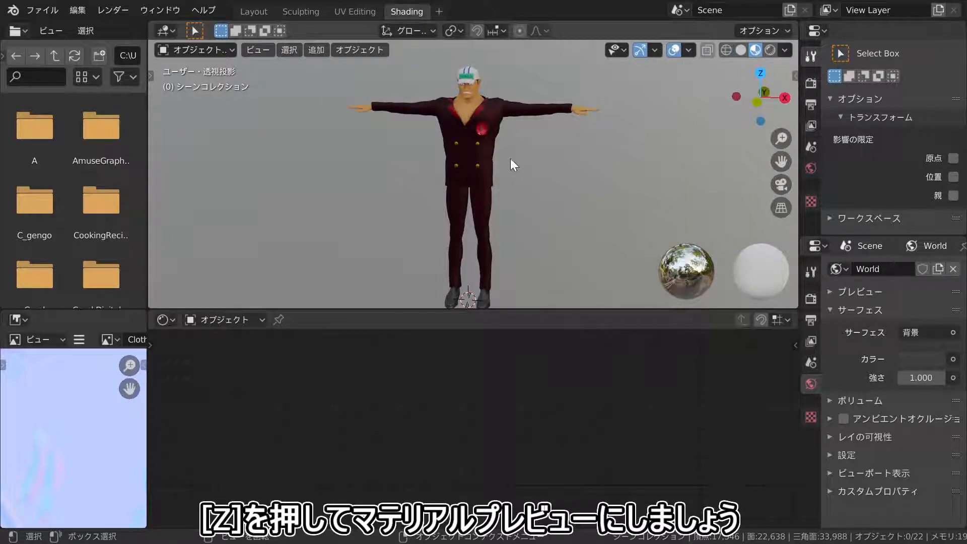
Select the character's jacket and move the Clothes_nrm Image Texture node down to the level of the Principled BSDF's Normal input
{"action": "left_click", "coordinate": [465, 154]}
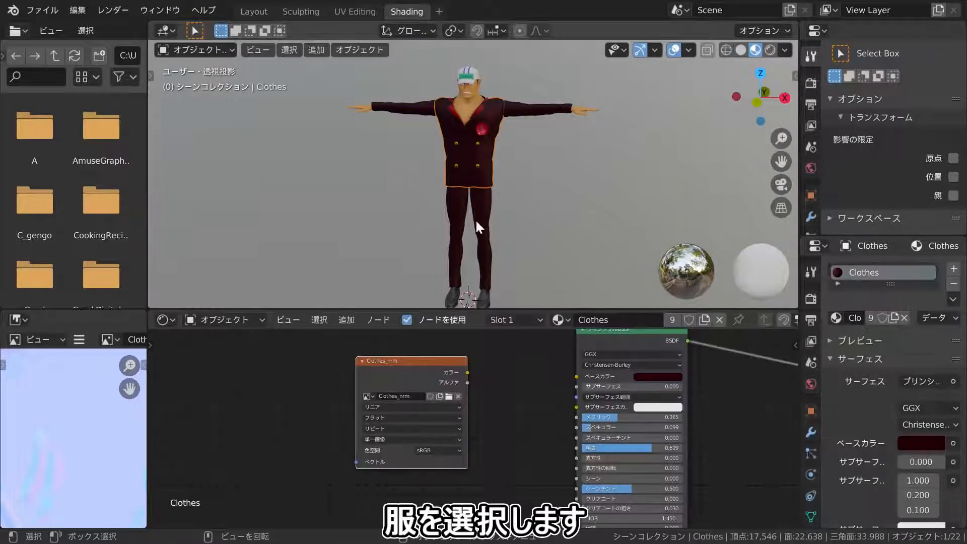
{"action": "scroll", "coordinate": [536, 406], "scroll_direction": "down", "scroll_amount": 2}
{"action": "middle_click_drag", "start_coordinate": [650, 438], "coordinate": [592, 431]}
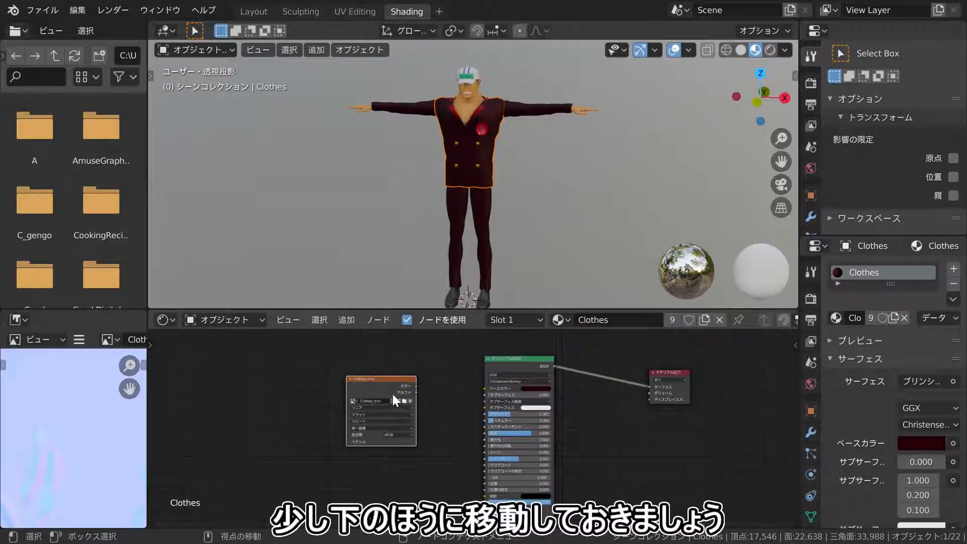
{"action": "middle_click_drag", "start_coordinate": [465, 392], "coordinate": [476, 356]}
{"action": "left_click_drag", "start_coordinate": [379, 354], "coordinate": [384, 519]}
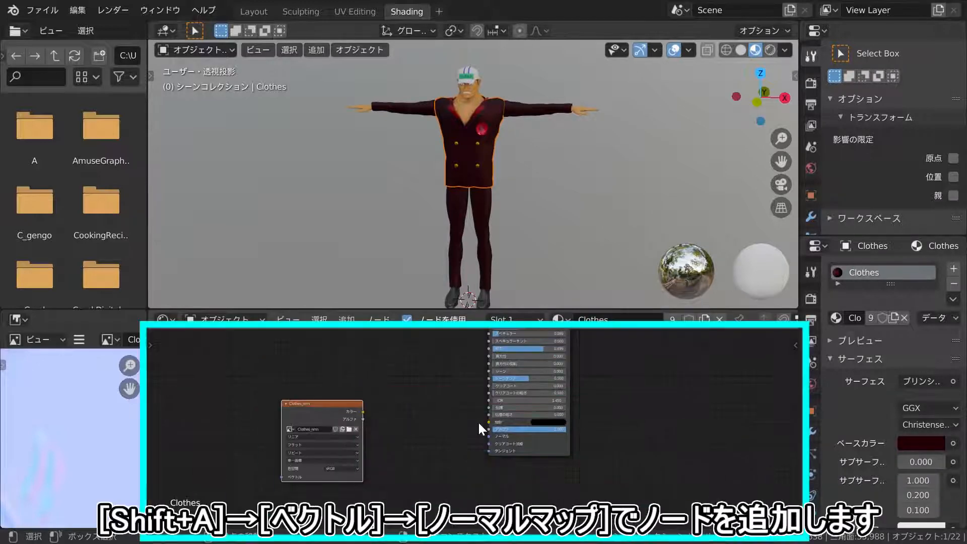
Add a Normal Map node between the Clothes_nrm texture and the Principled BSDF node
{"action": "scroll", "coordinate": [478, 421], "scroll_direction": "up", "scroll_amount": 1}
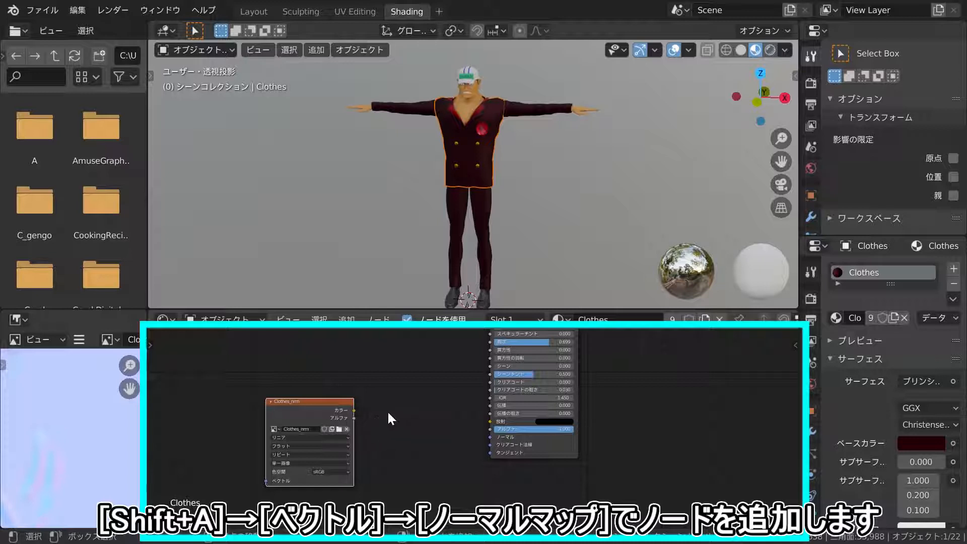
{"action": "key", "text": "shift+a"}
{"action": "mouse_move", "coordinate": [387, 411]}
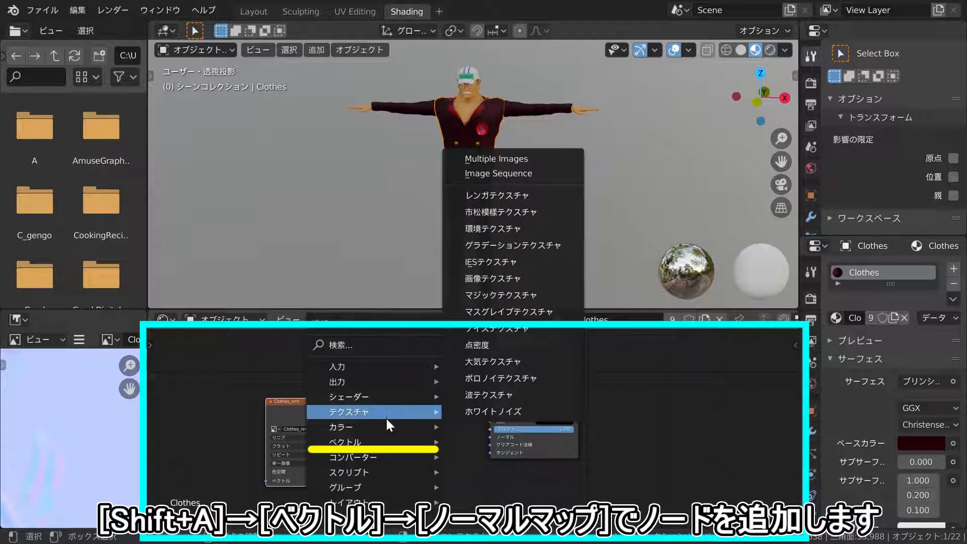
{"action": "mouse_move", "coordinate": [396, 450]}
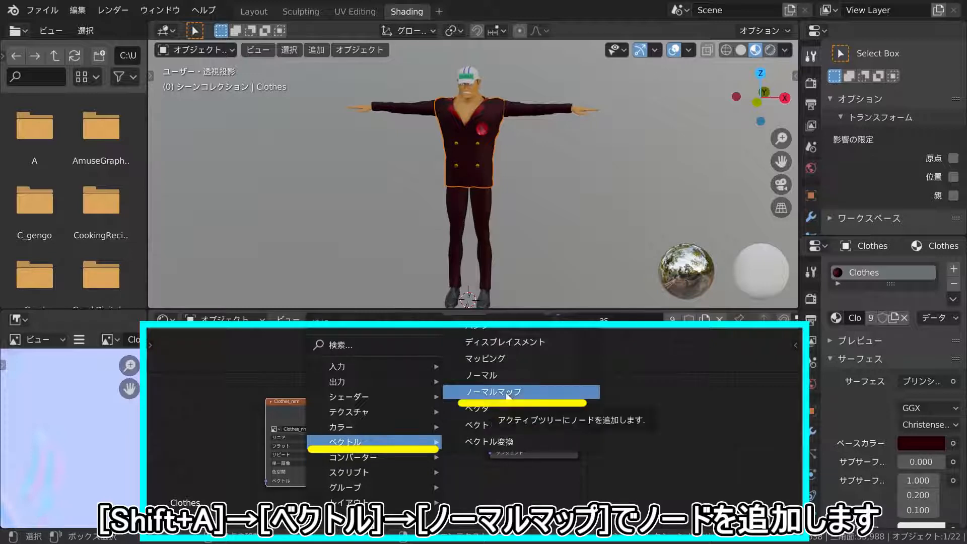
{"action": "left_click", "coordinate": [506, 393]}
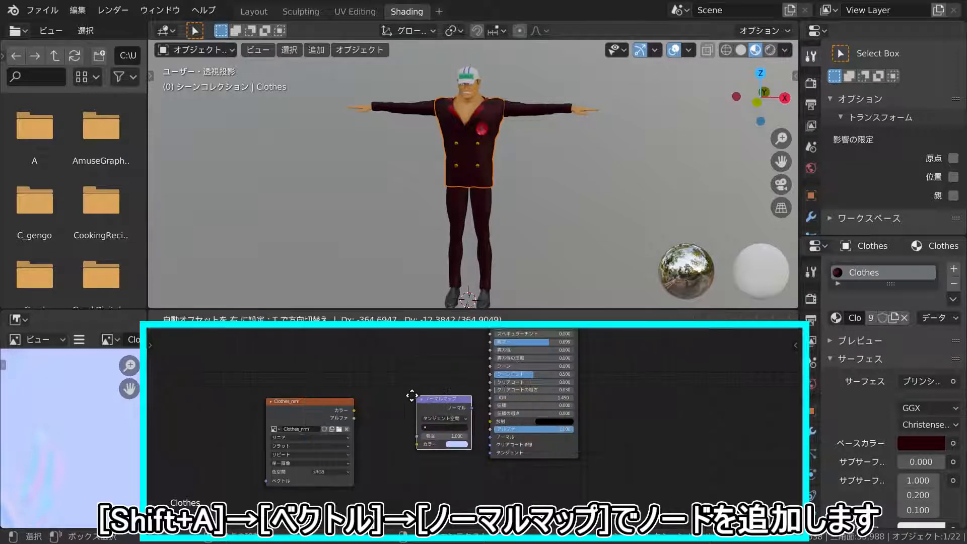
{"action": "left_click", "coordinate": [400, 395]}
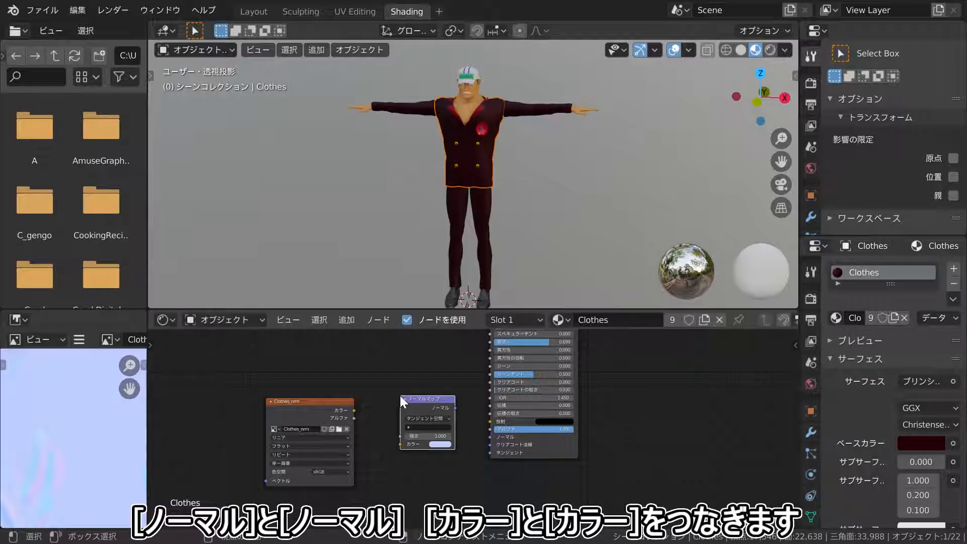
Connect the Normal Map node's Normal output to the Principled BSDF's Normal input, and move the Clothes_nrm node closer
{"action": "scroll", "coordinate": [468, 363], "scroll_direction": "up", "scroll_amount": 2}
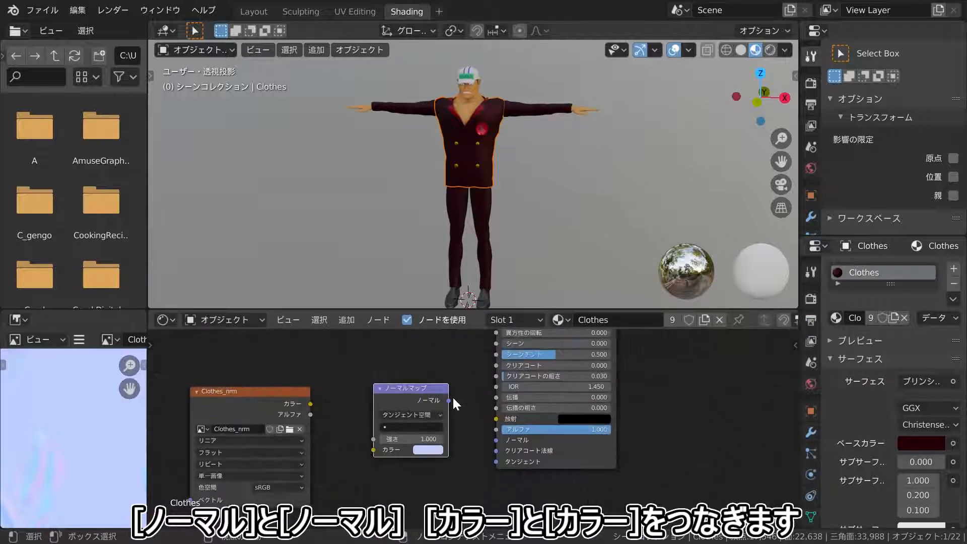
{"action": "left_click_drag", "start_coordinate": [448, 400], "coordinate": [496, 439]}
{"action": "left_click_drag", "start_coordinate": [187, 433], "coordinate": [209, 421]}
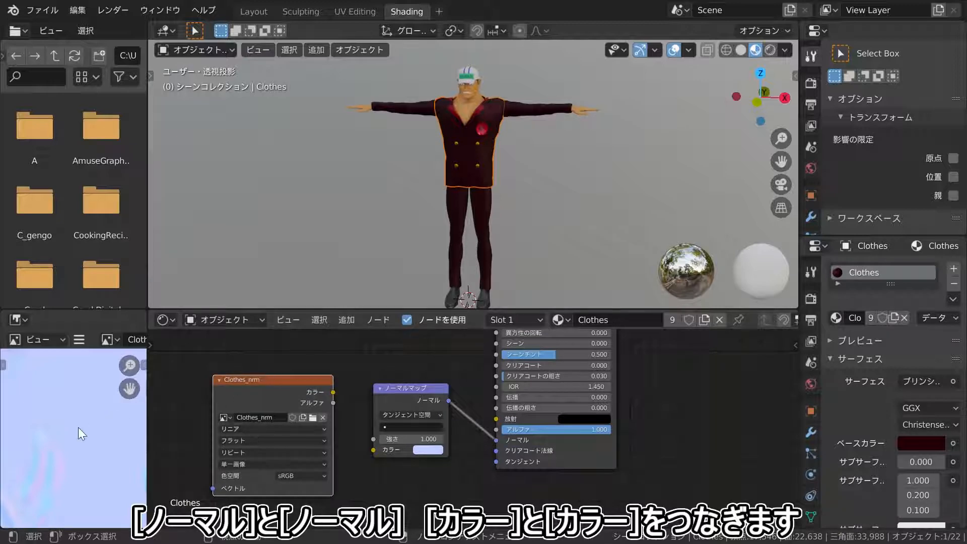
Widen the image editor area and fit the whole normal map image into it
{"action": "left_click_drag", "start_coordinate": [147, 434], "coordinate": [265, 432]}
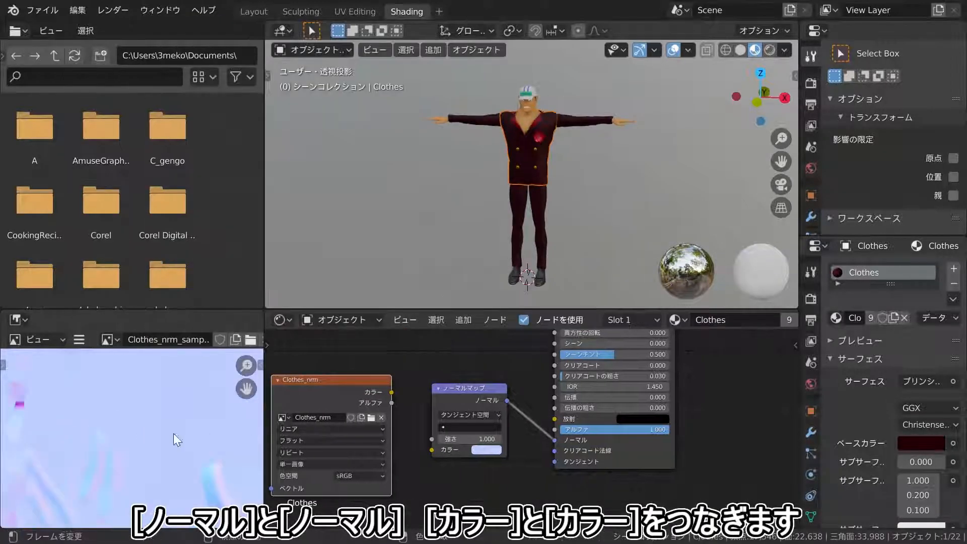
{"action": "scroll", "coordinate": [167, 418], "scroll_direction": "down", "scroll_amount": 4}
{"action": "scroll", "coordinate": [167, 419], "scroll_direction": "up", "scroll_amount": 3}
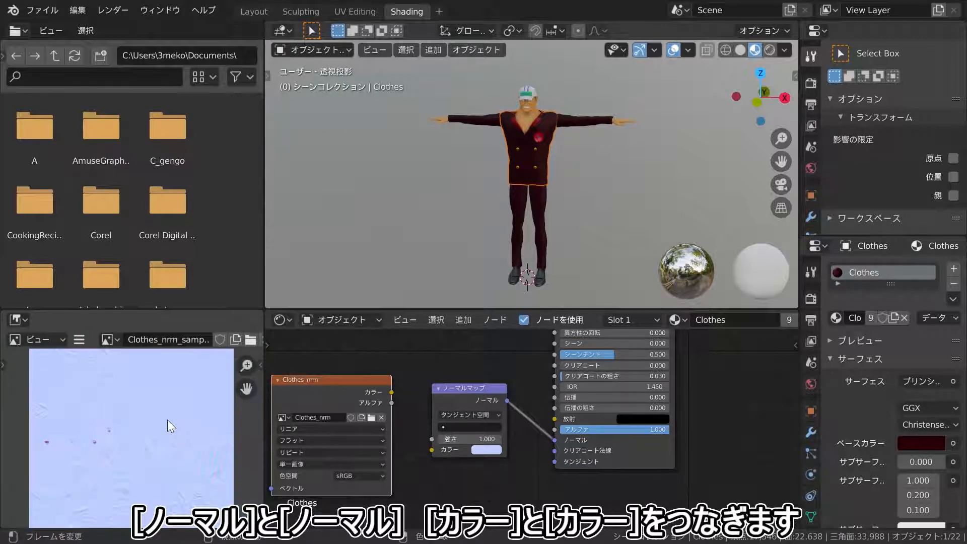
{"action": "scroll", "coordinate": [167, 421], "scroll_direction": "down", "scroll_amount": 1}
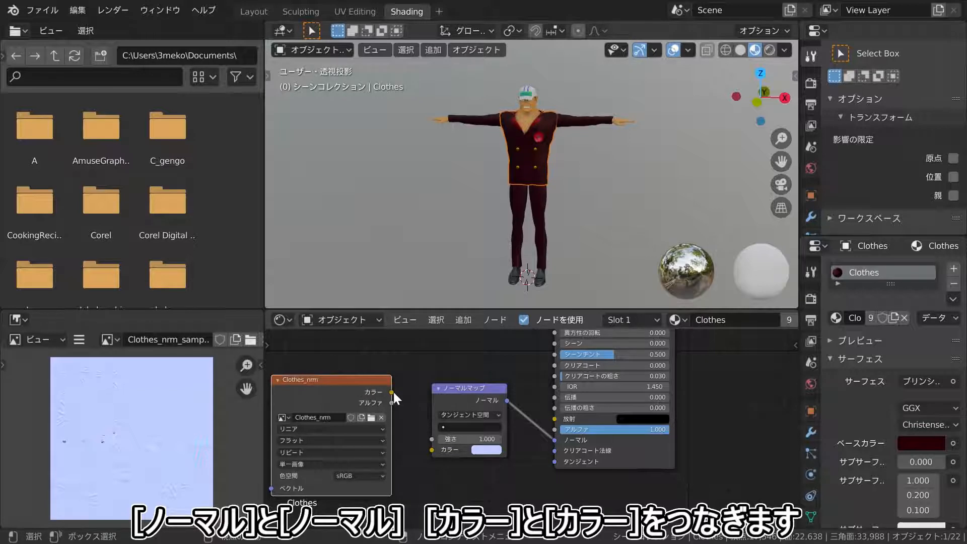
Connect the Clothes_nrm texture's Color output to the Normal Map's Color input, and set the texture's color space to Linear (リニア)
{"action": "left_click_drag", "start_coordinate": [392, 392], "coordinate": [438, 451]}
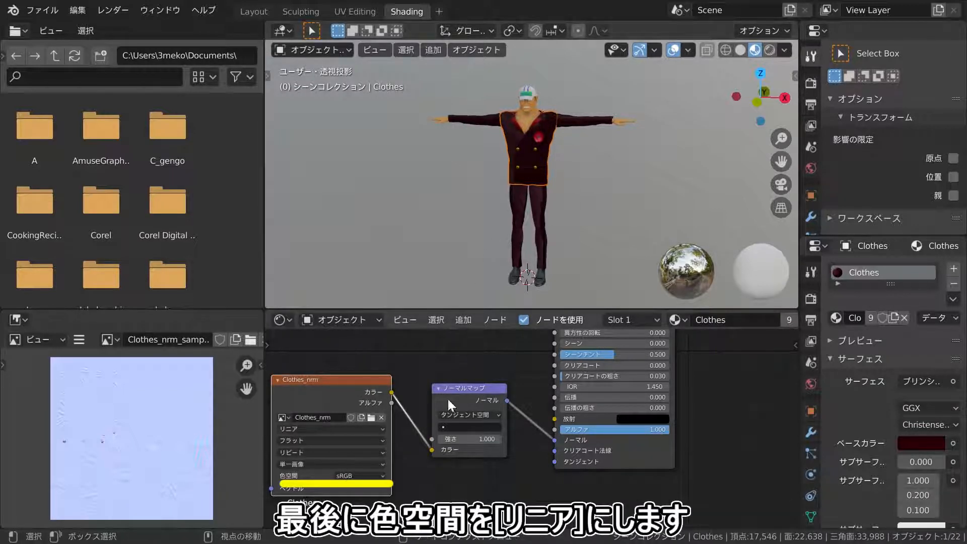
{"action": "left_click", "coordinate": [358, 476]}
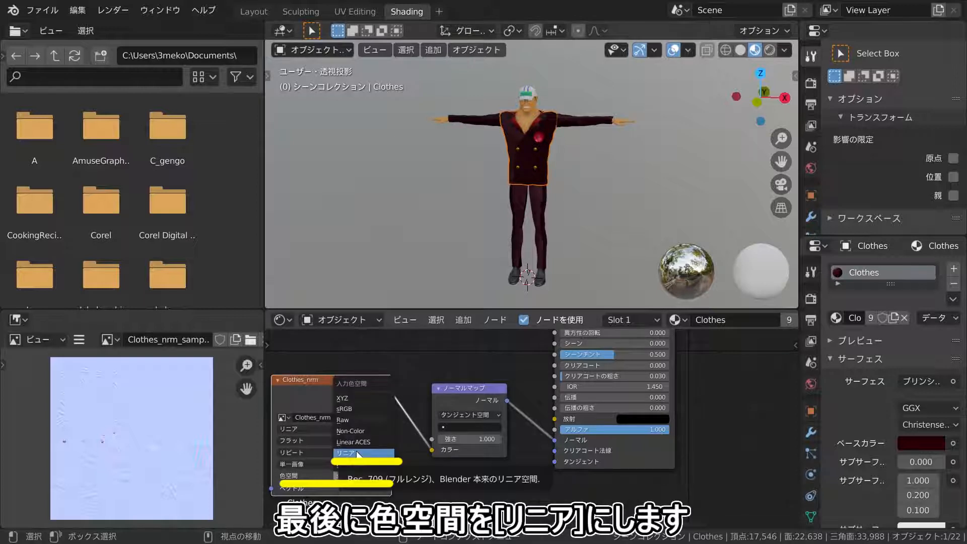
{"action": "left_click", "coordinate": [357, 453]}
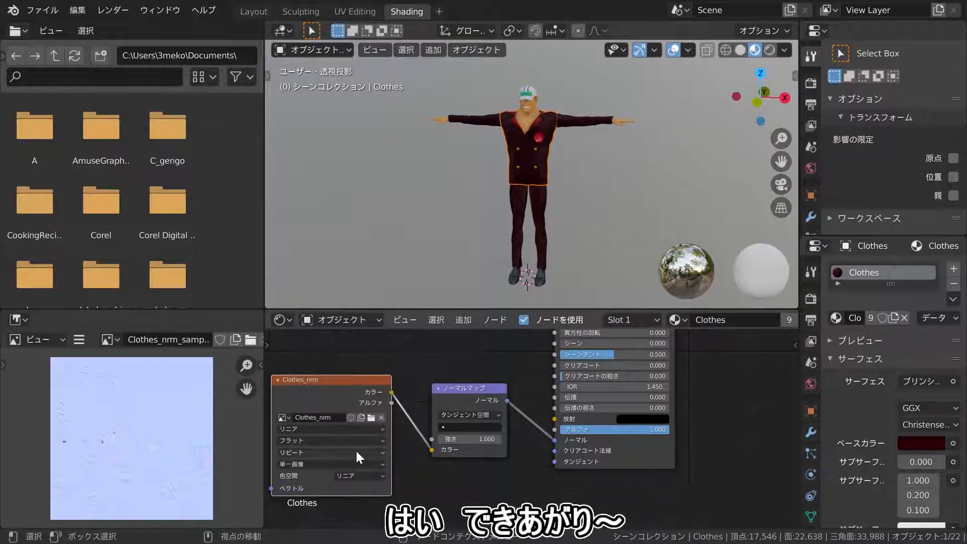
Deselect the jacket and examine the normal-mapped wrinkles on the jacket and pants from the back and front
{"action": "left_click", "coordinate": [619, 164]}
{"action": "middle_click_drag", "start_coordinate": [533, 148], "coordinate": [896, 155]}
{"action": "scroll", "coordinate": [573, 220], "scroll_direction": "up", "scroll_amount": 5}
{"action": "scroll", "coordinate": [587, 198], "scroll_direction": "down", "scroll_amount": 4}
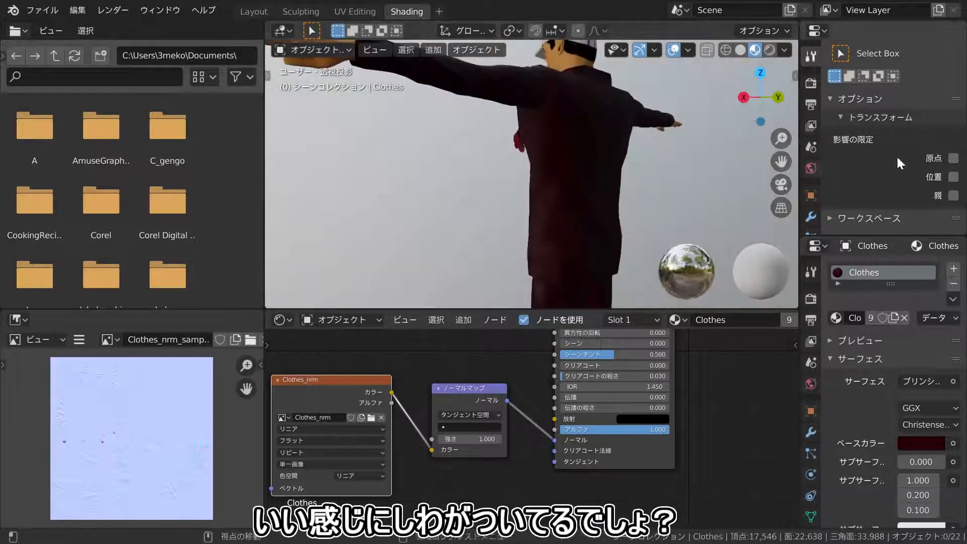
{"action": "middle_click_drag", "start_coordinate": [687, 173], "coordinate": [532, 237]}
{"action": "scroll", "coordinate": [533, 236], "scroll_direction": "up", "scroll_amount": 2}
{"action": "scroll", "coordinate": [548, 201], "scroll_direction": "up", "scroll_amount": 2}
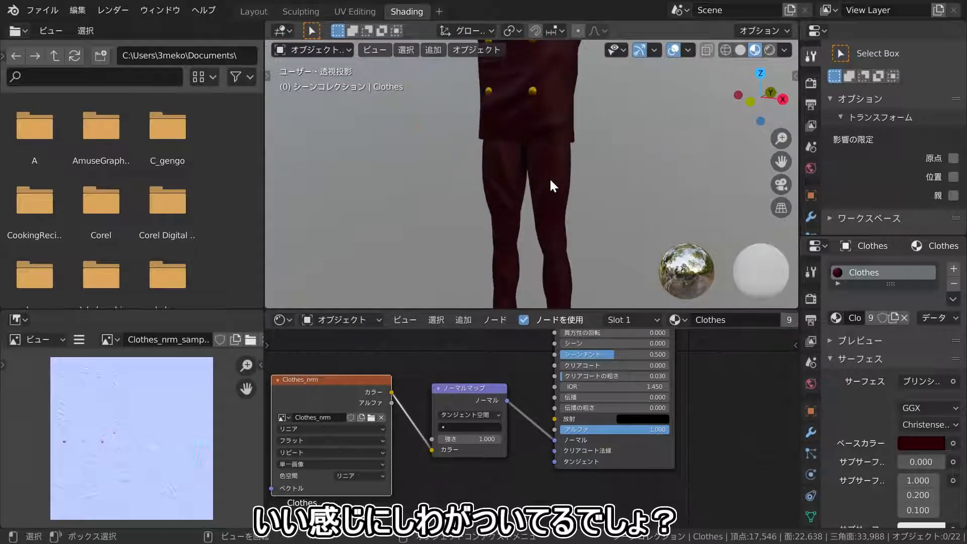
{"action": "middle_click_drag", "start_coordinate": [548, 177], "coordinate": [555, 71]}
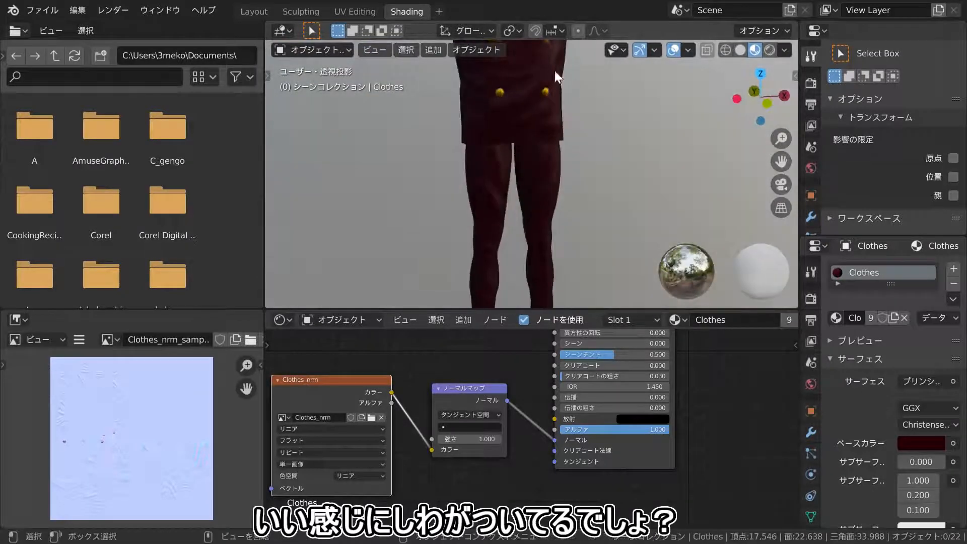
Switch to the Layout workspace and examine the finished character from head to feet
{"action": "left_click", "coordinate": [258, 10]}
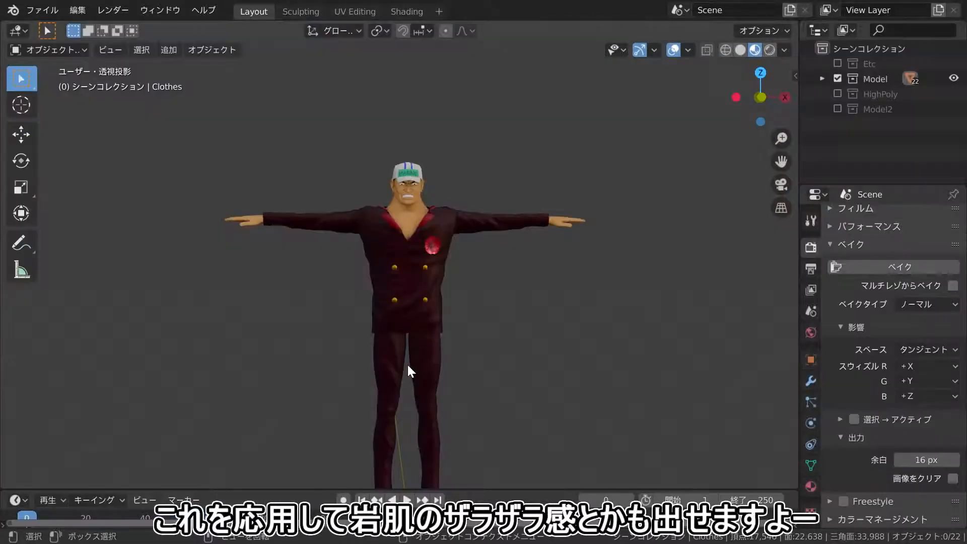
{"action": "middle_click_drag", "start_coordinate": [400, 336], "coordinate": [412, 322], "text": "shift"}
{"action": "scroll", "coordinate": [491, 236], "scroll_direction": "up", "scroll_amount": 2}
{"action": "scroll", "coordinate": [504, 229], "scroll_direction": "down", "scroll_amount": 2}
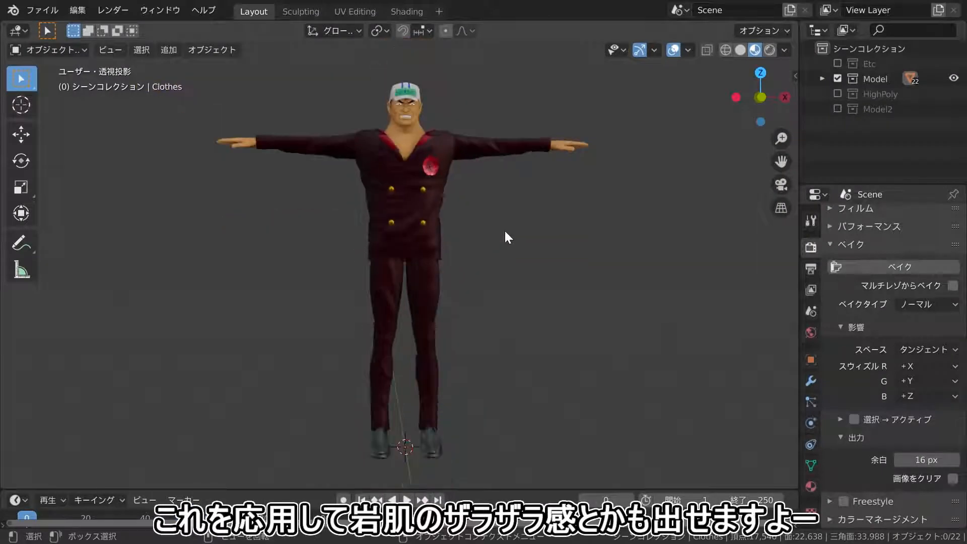
{"action": "middle_click_drag", "start_coordinate": [505, 231], "coordinate": [488, 237]}
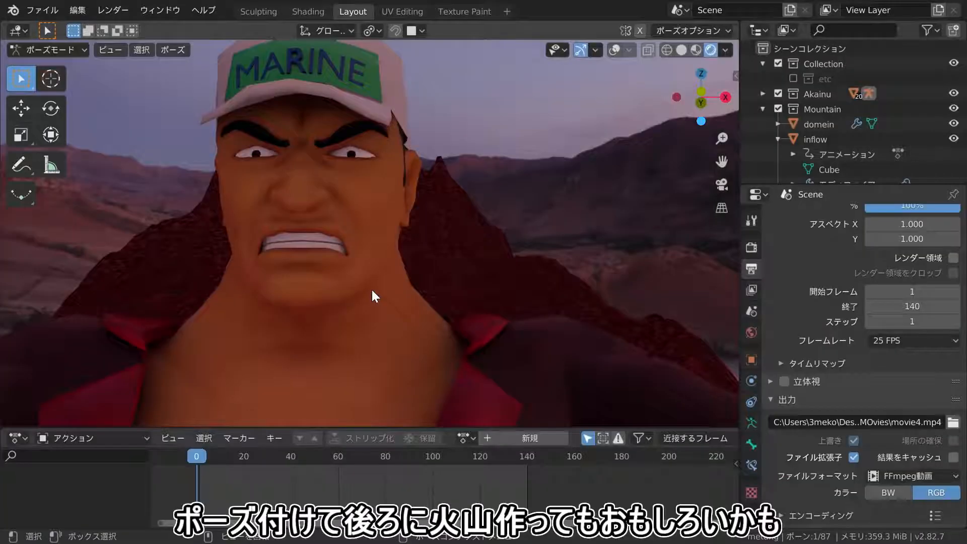
Examine the posed character from the face out to the whole volcano scene, and start the animation playback
{"action": "scroll", "coordinate": [319, 205], "scroll_direction": "down", "scroll_amount": 1}
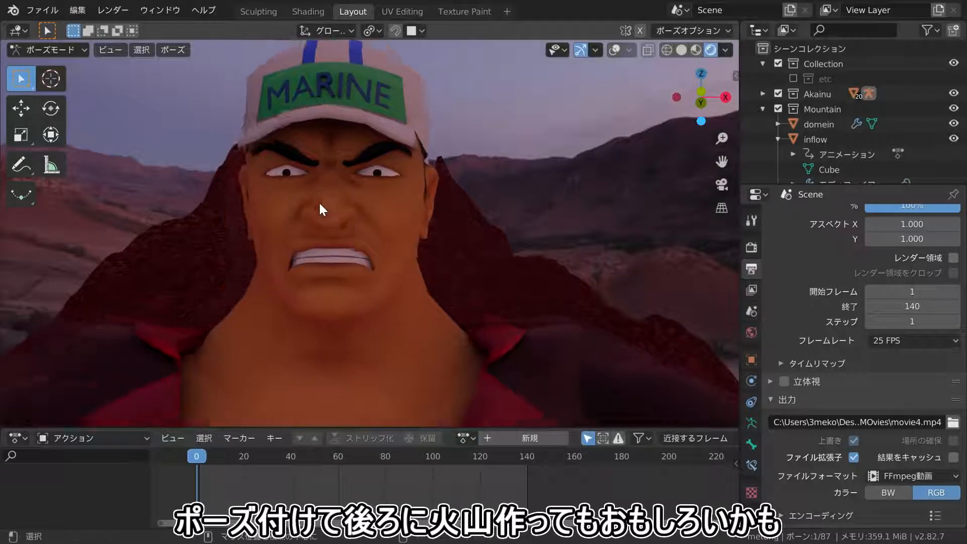
{"action": "middle_click_drag", "start_coordinate": [319, 204], "coordinate": [340, 206], "text": "shift"}
{"action": "scroll", "coordinate": [339, 204], "scroll_direction": "down", "scroll_amount": 10}
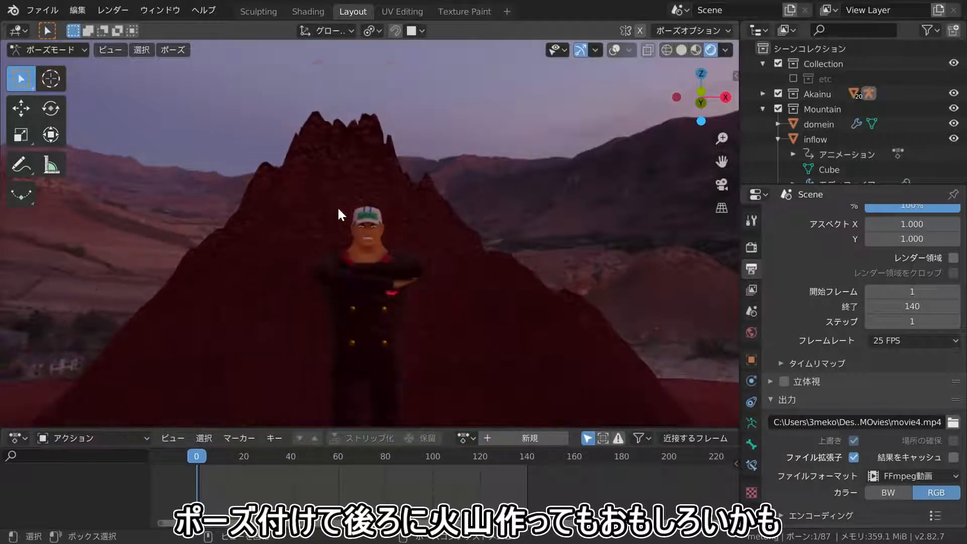
{"action": "key", "text": "space"}
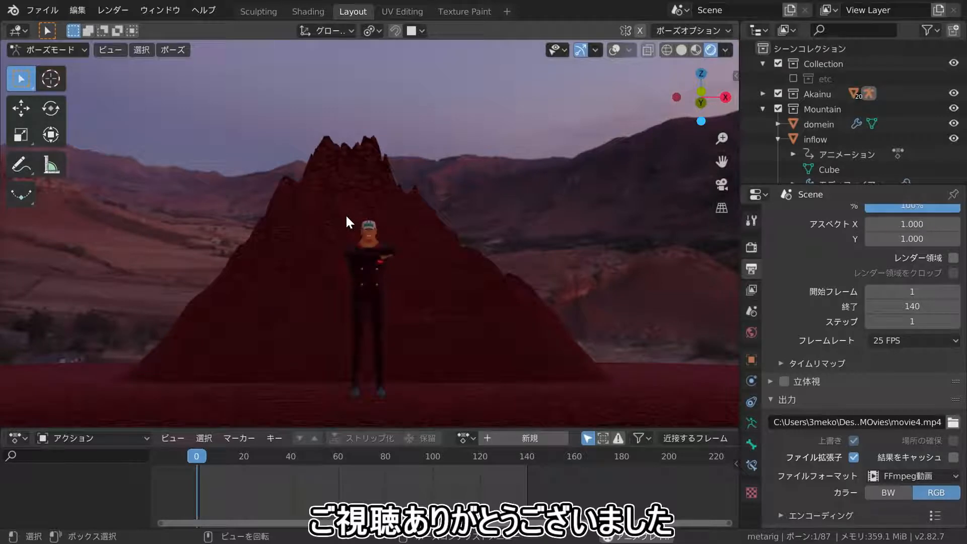